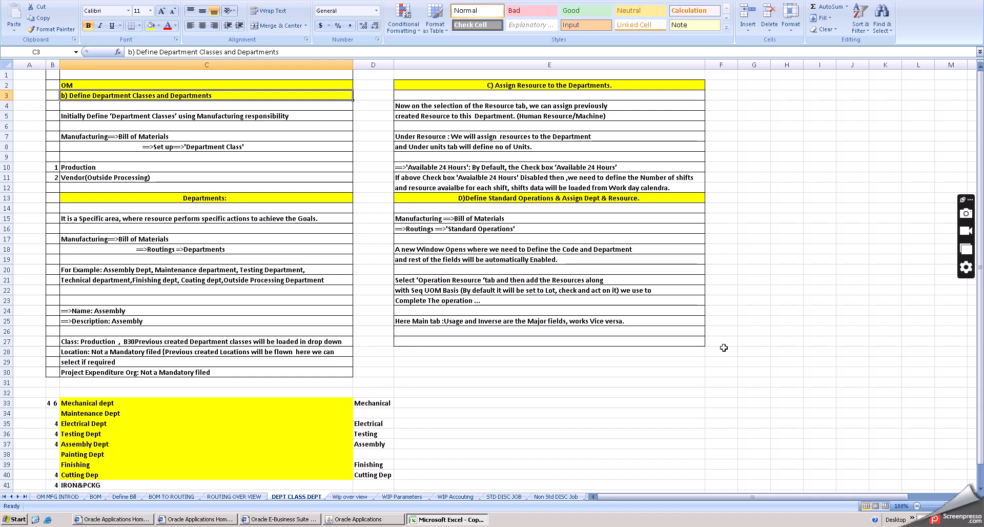
left_click(98, 434)
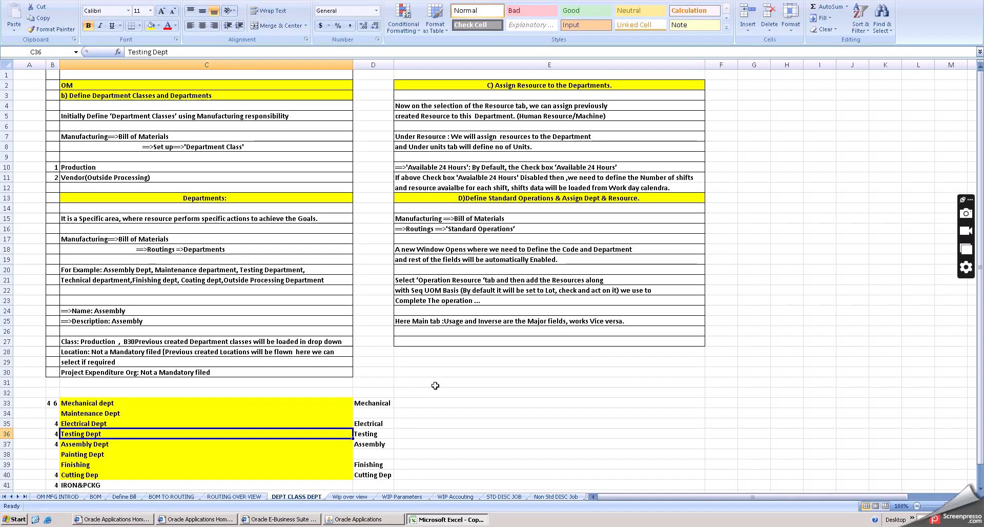
left_click(439, 382)
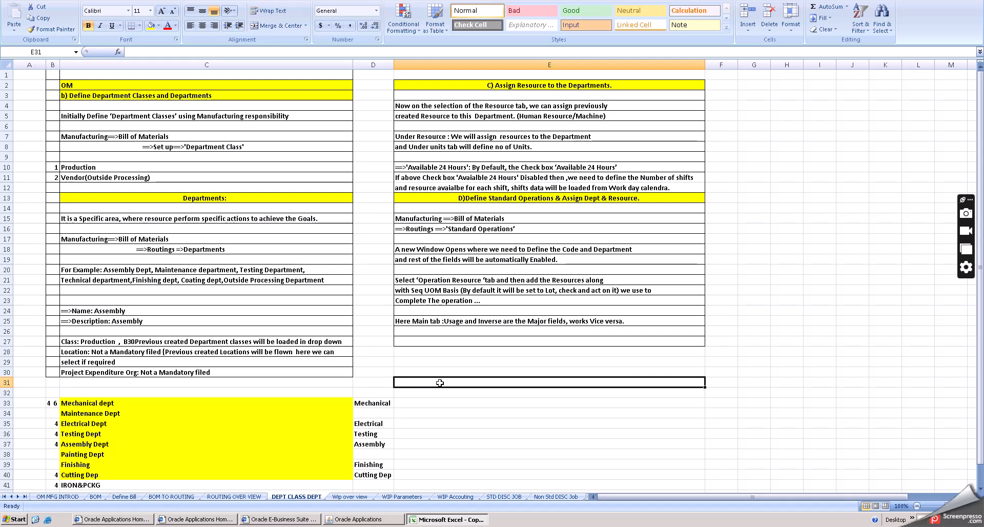
- Switch to Oracle Applications and change the responsibility to Tata Operations,Manufacturing
left_click(363, 519)
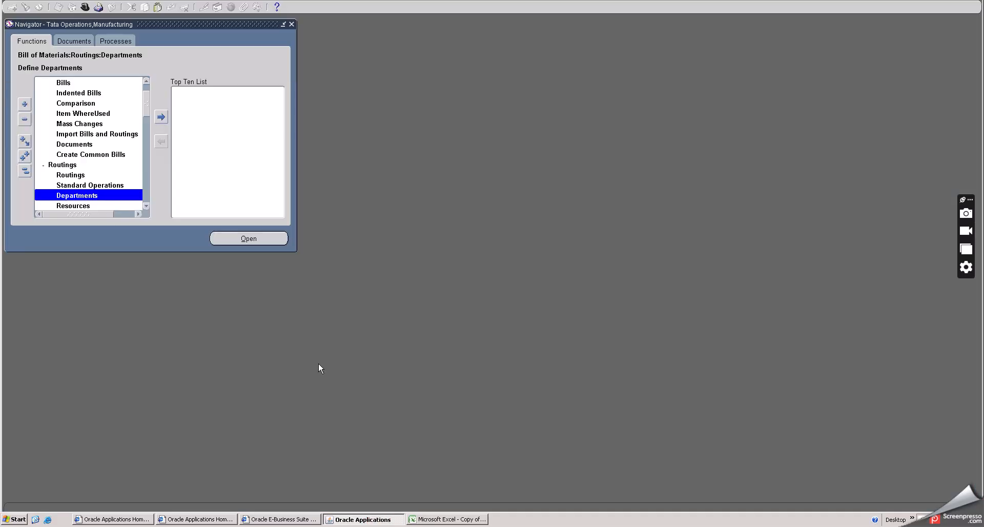
left_click(85, 8)
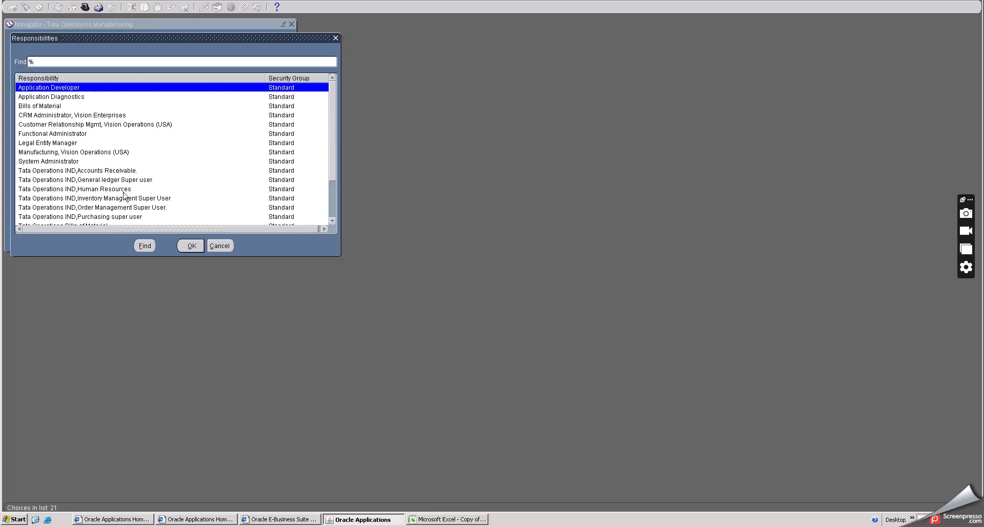
scroll(124, 203, "down", 1)
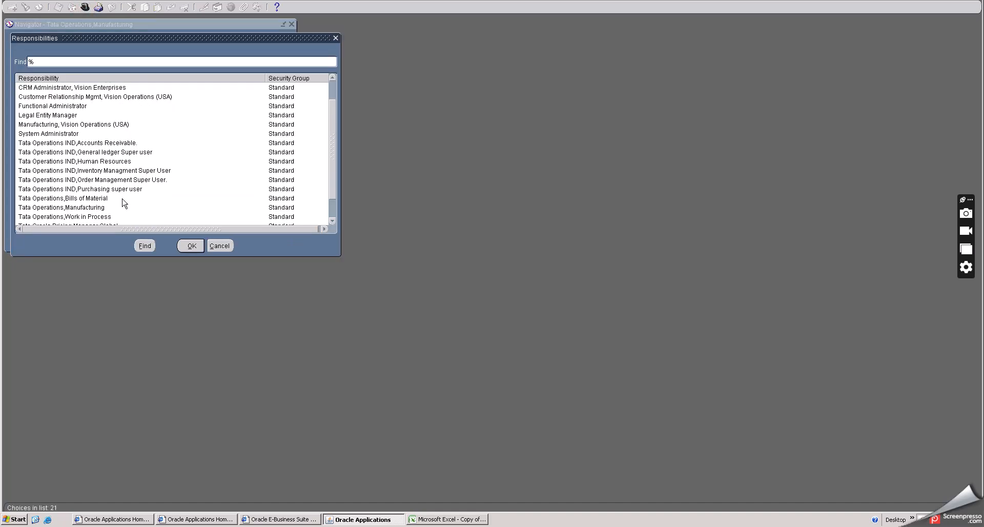
left_click(85, 207)
left_click(191, 246)
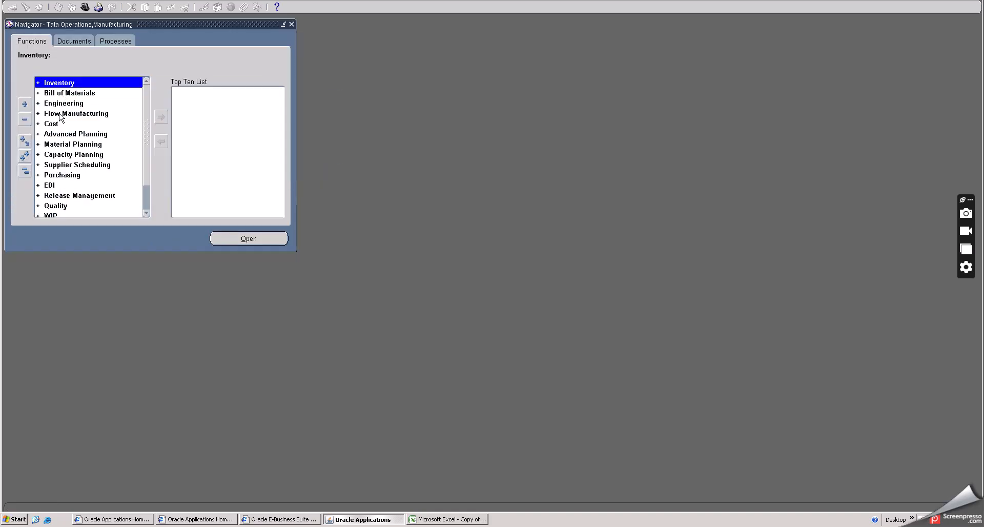
- Open the Department Classes setup under Bill of Materials for the TBM organization, Tata Bhimavaram MFG Org, and move its window clear of the function list
double_click(65, 94)
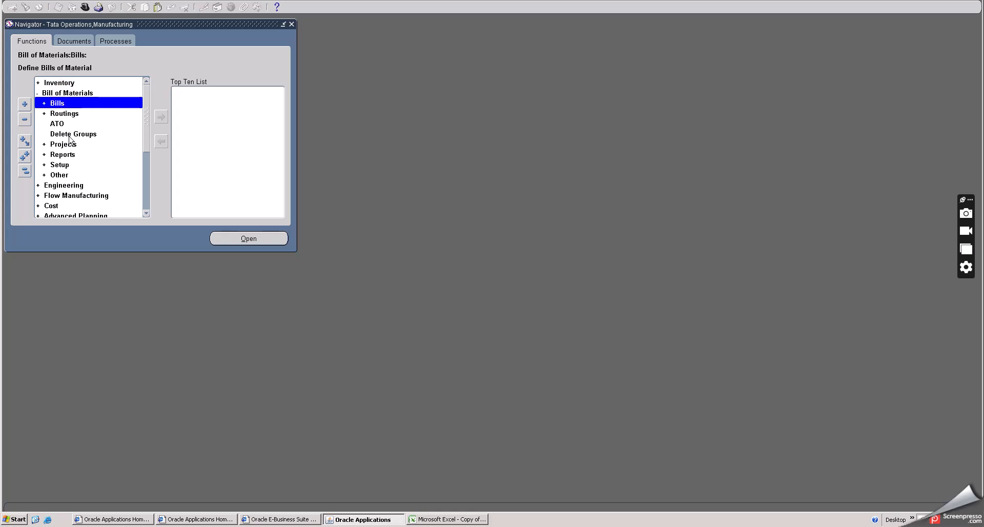
double_click(60, 165)
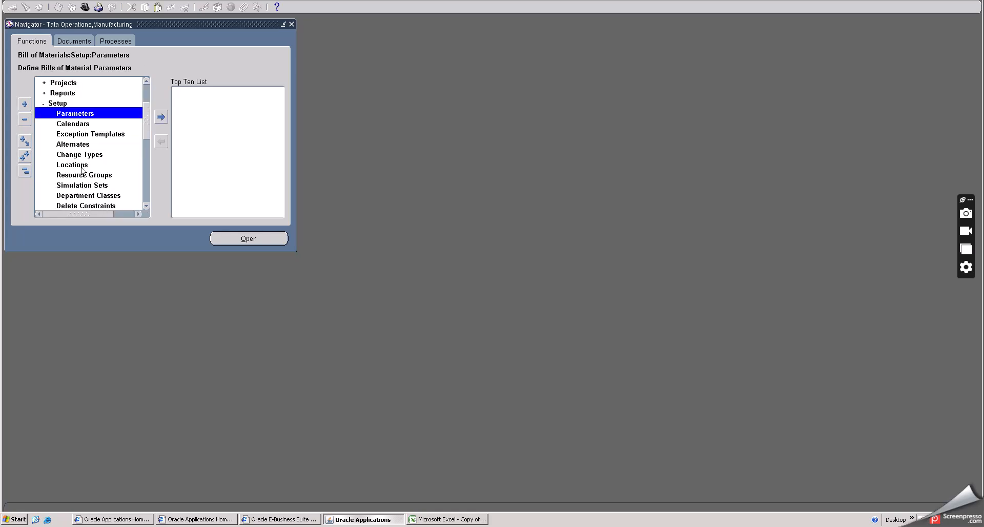
scroll(88, 191, "down", 1)
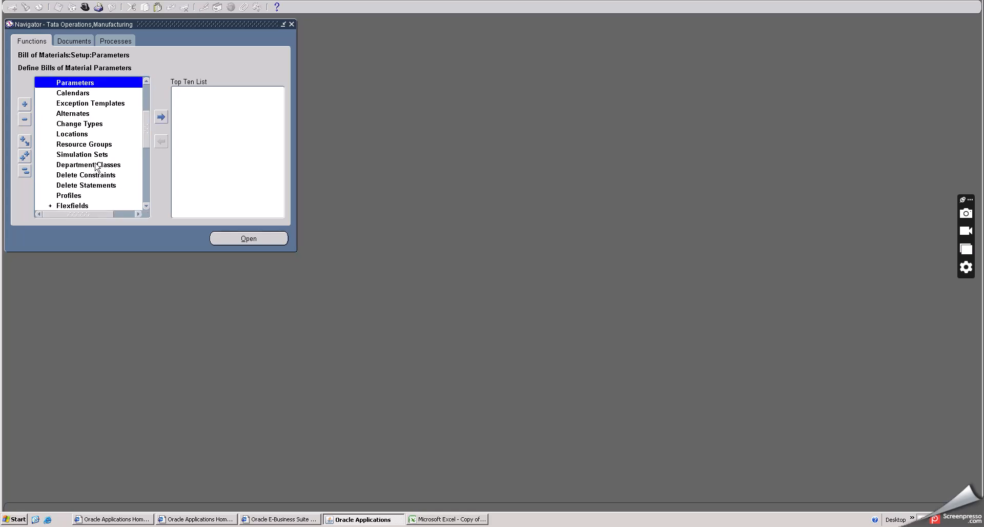
left_click(96, 165)
double_click(95, 165)
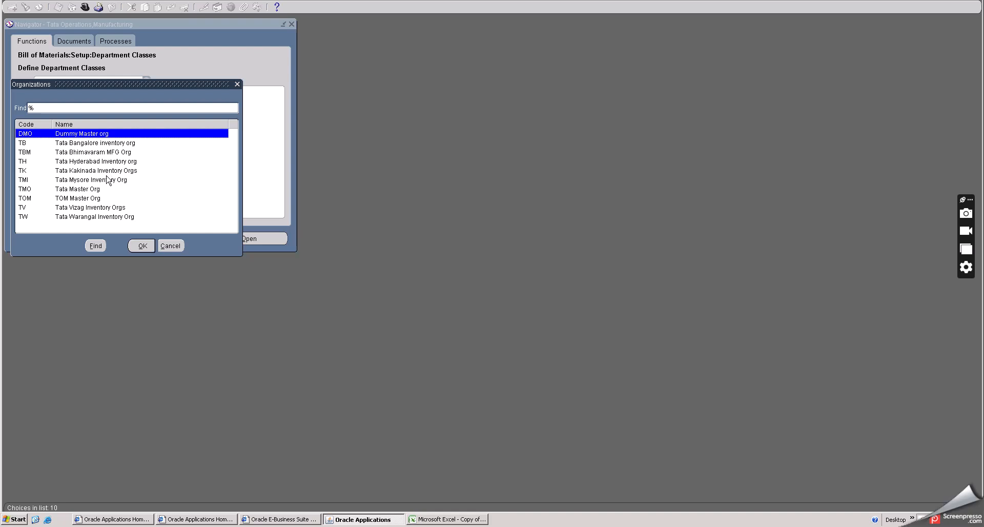
left_click(91, 153)
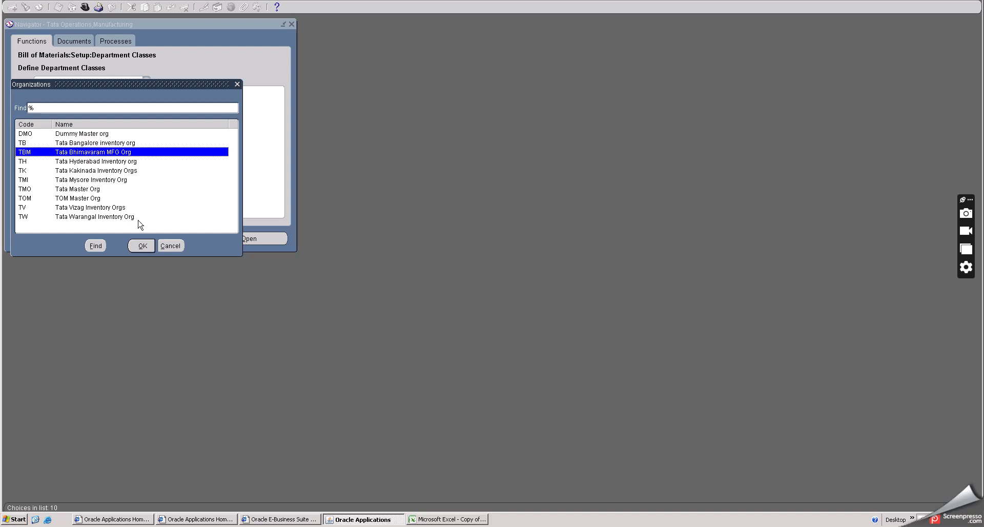
left_click(143, 247)
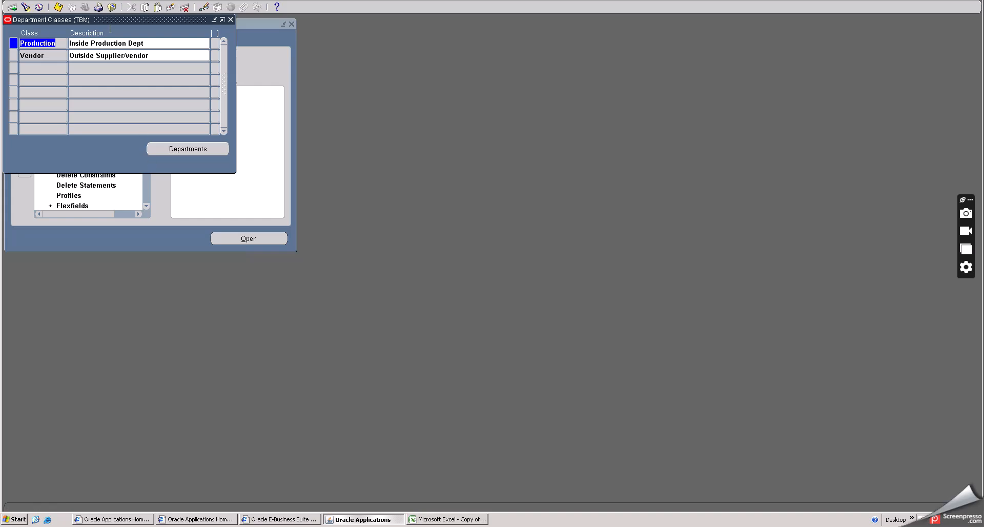
left_click_drag(107, 18, 176, 209)
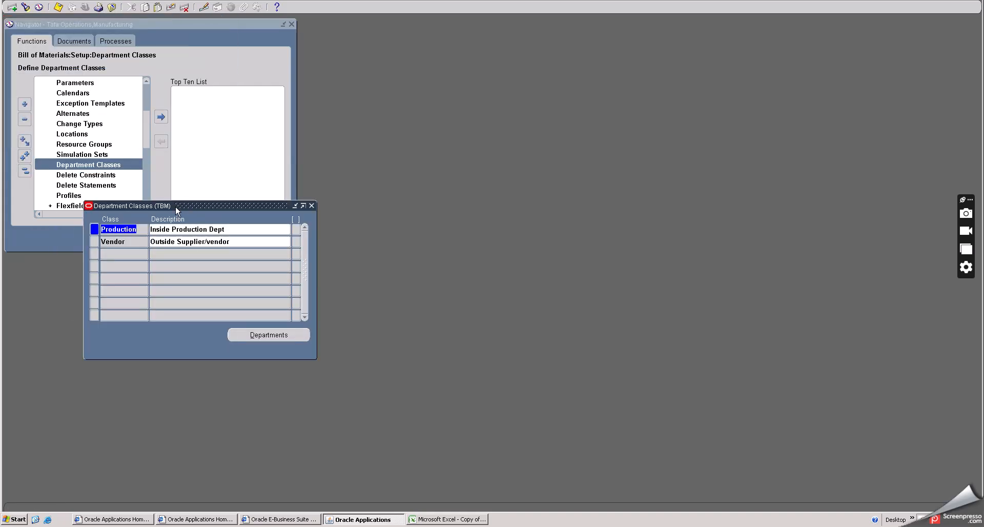
- Review the existing Production and Vendor department classes and their descriptions
left_click(229, 230)
double_click(229, 230)
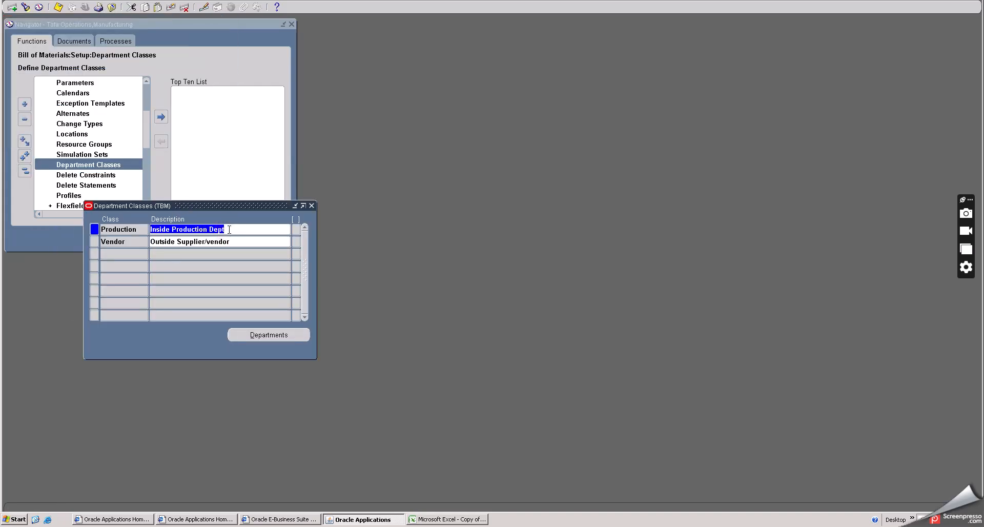
left_click(112, 252)
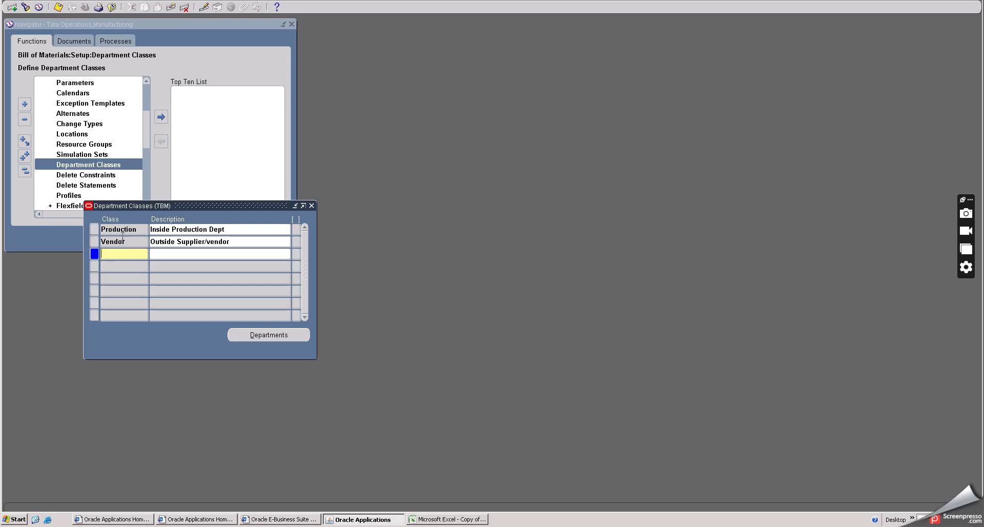
left_click(124, 230)
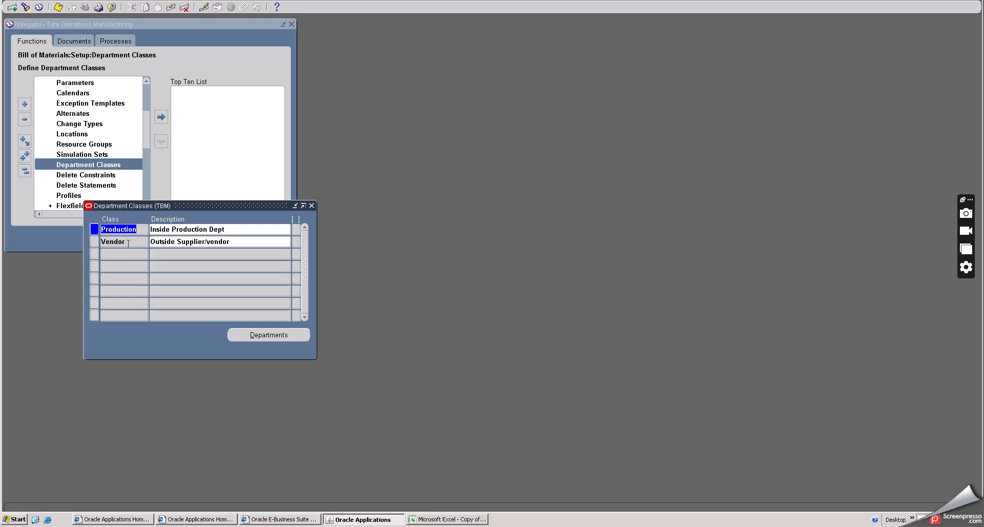
left_click(128, 243)
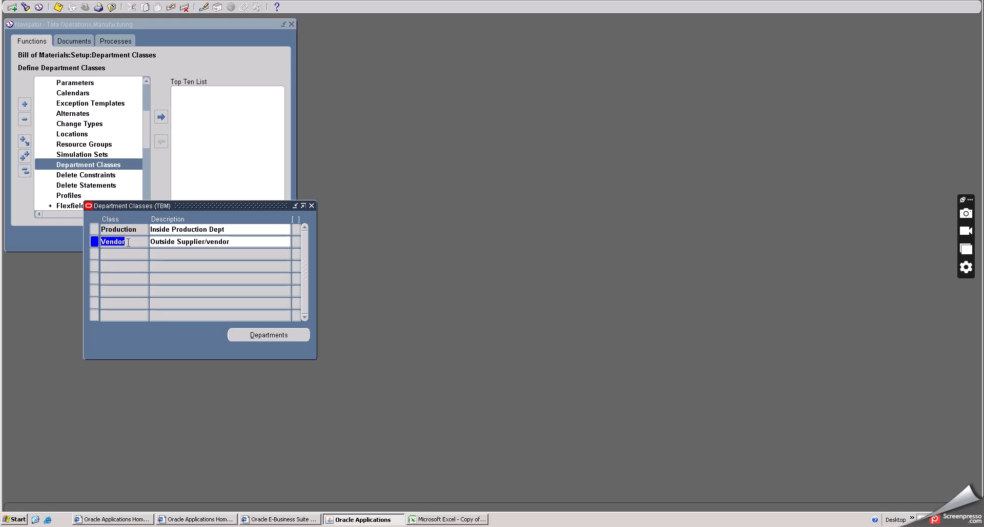
left_click(202, 231)
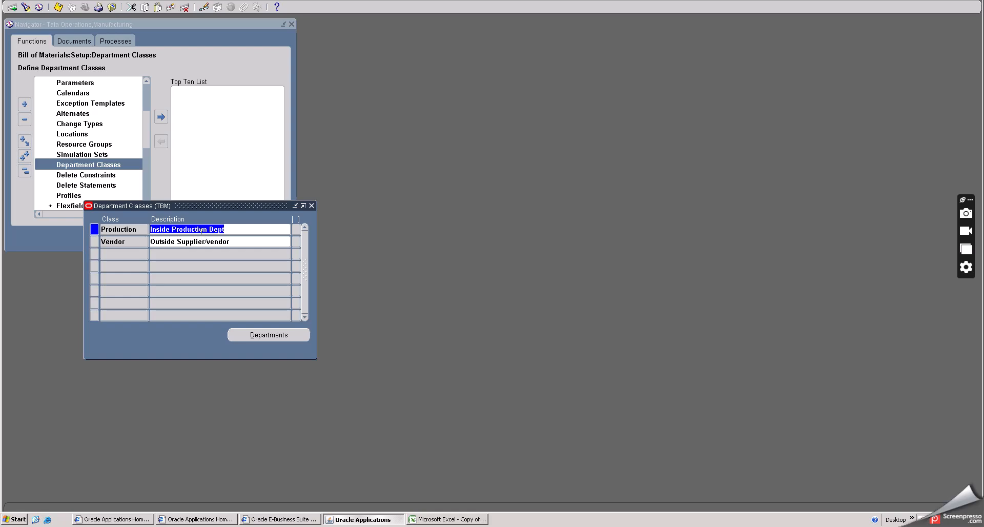
- Add a department class named Prodinside with the description "inside Manufacturing unit dept" and save it
left_click(132, 257)
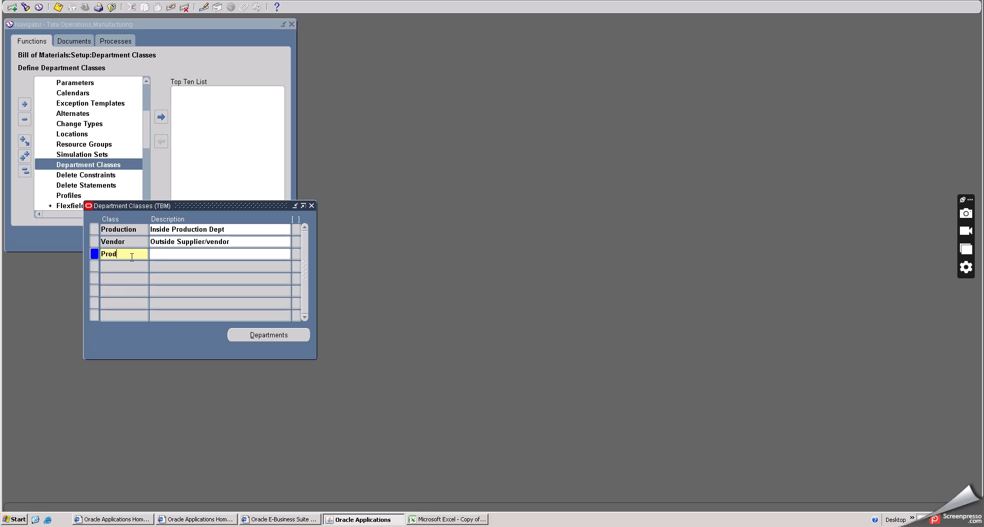
type("nside")
key("Tab")
type("inside Manufacturing unit dept")
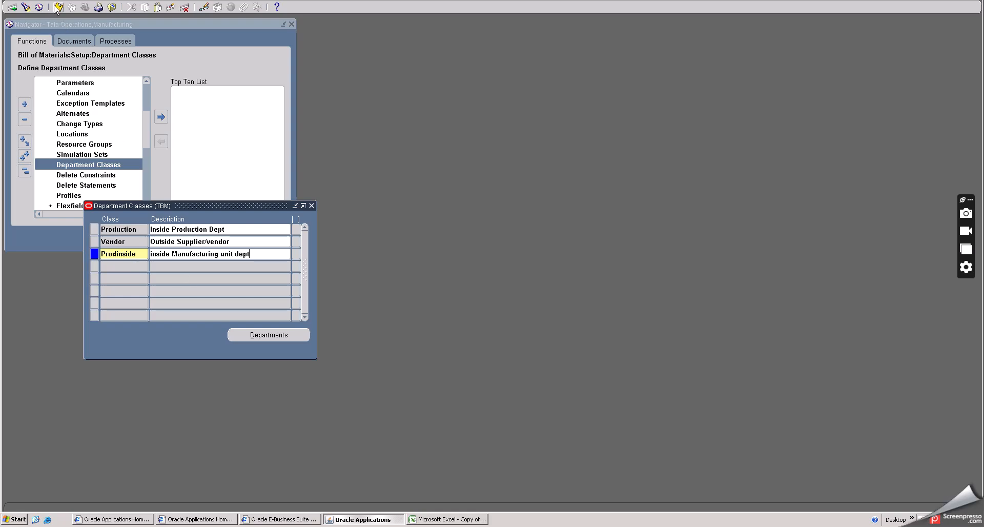
left_click(129, 228)
left_click(125, 244)
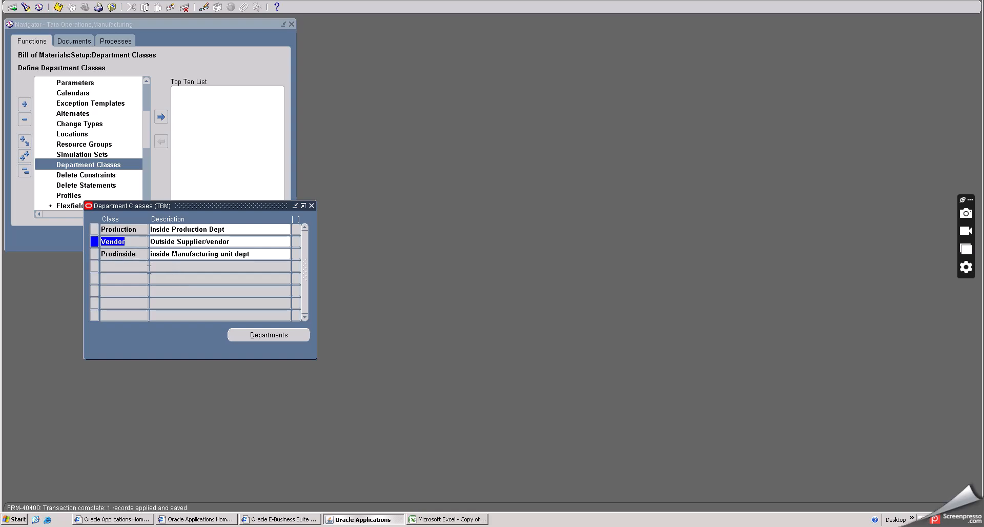
- Delete the Prodinside department class and save the change
left_click(131, 254)
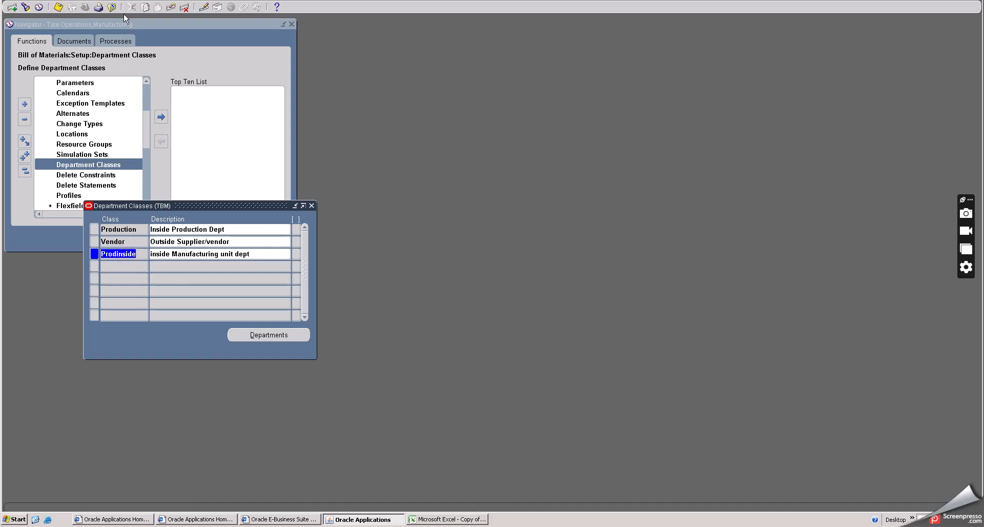
left_click(172, 8)
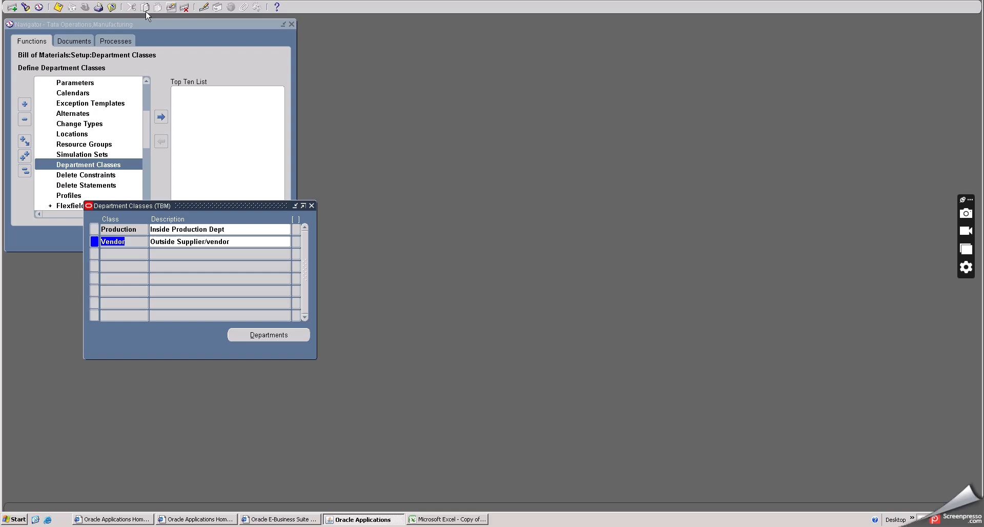
left_click(58, 7)
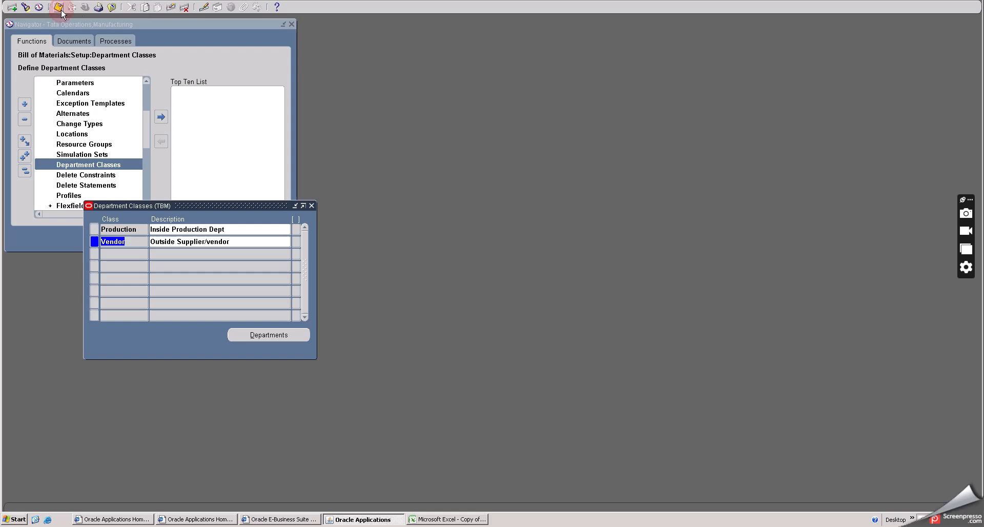
- Close the department classes and open the Departments form under Bill of Materials, Routings, placing its window clear of the function list
left_click(311, 206)
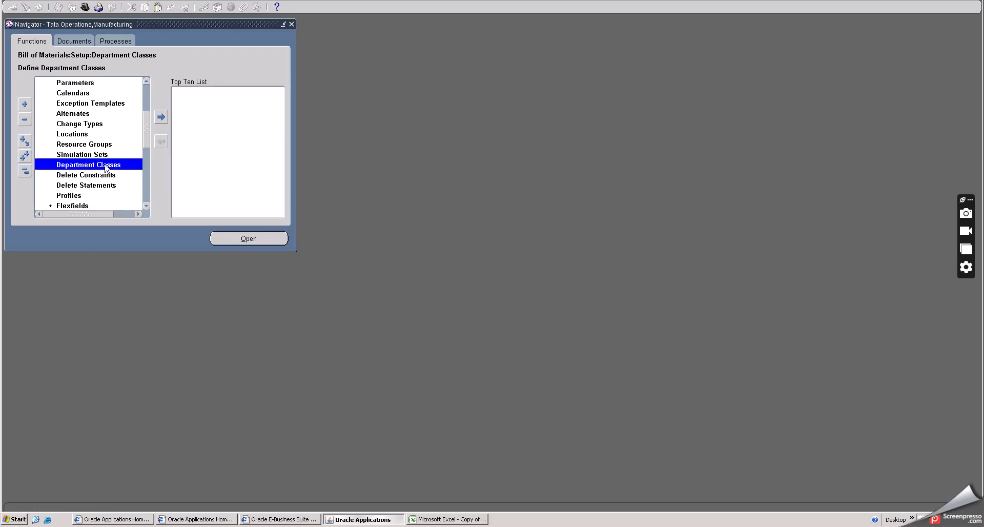
scroll(105, 169, "up", 3)
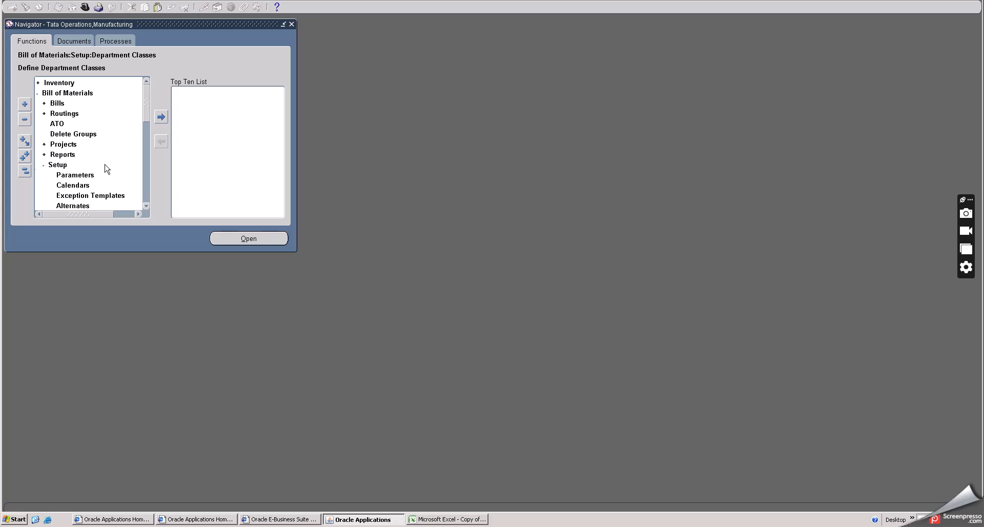
double_click(57, 103)
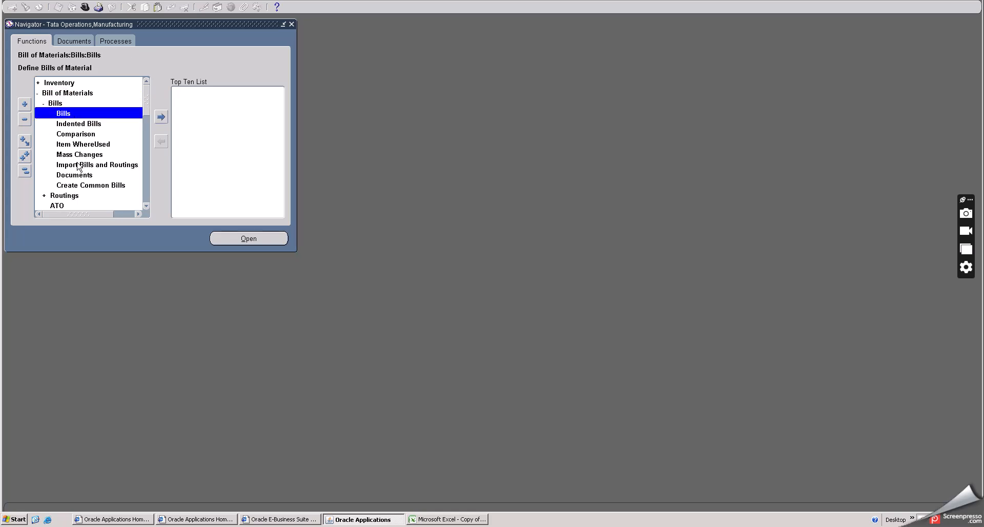
scroll(78, 159, "down", 2)
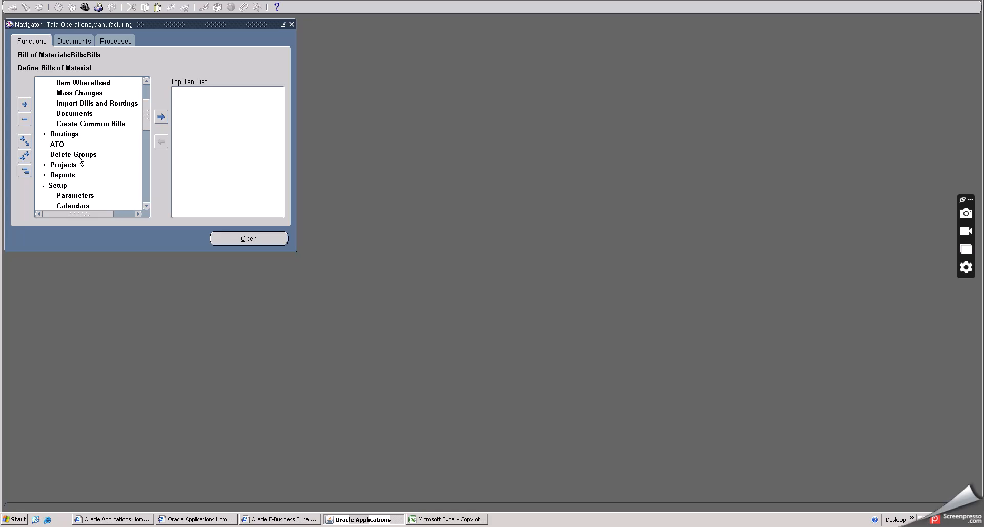
scroll(78, 158, "up", 2)
double_click(55, 103)
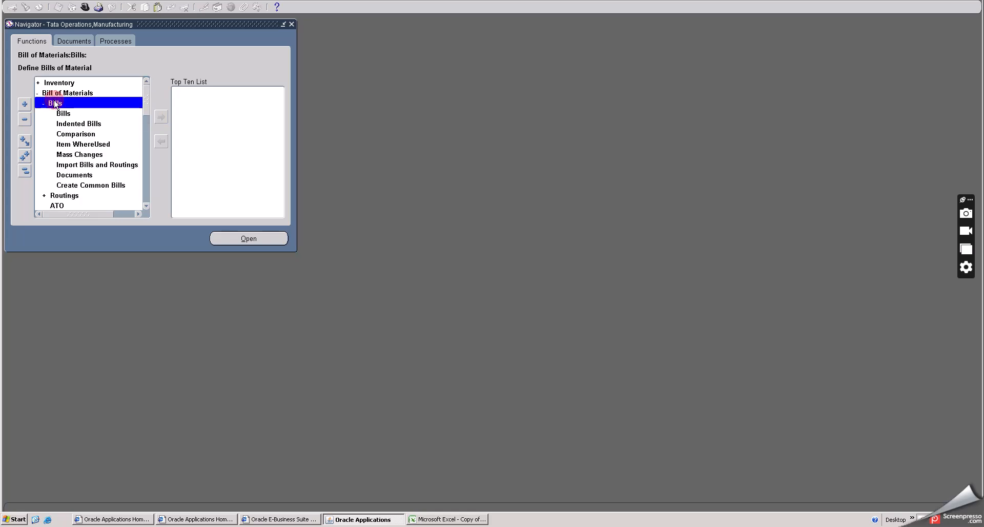
double_click(62, 113)
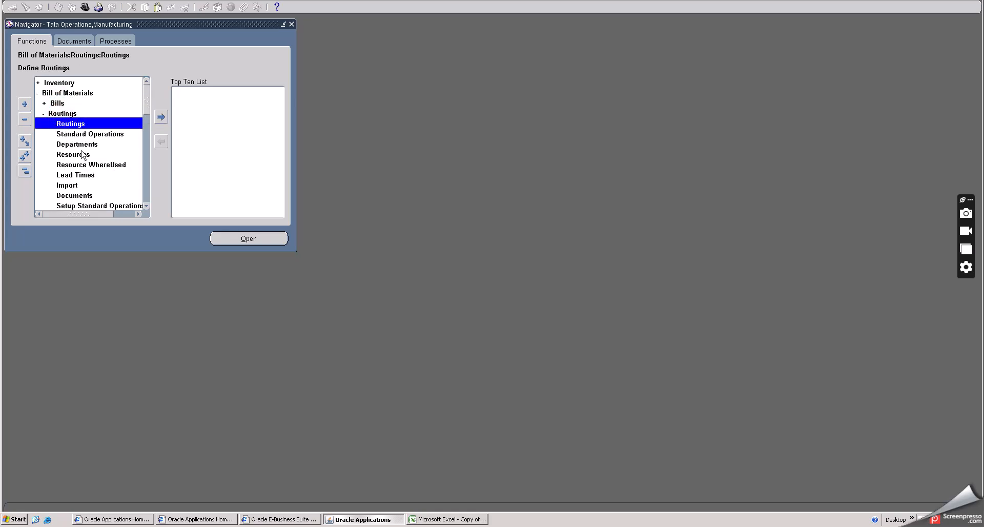
double_click(81, 145)
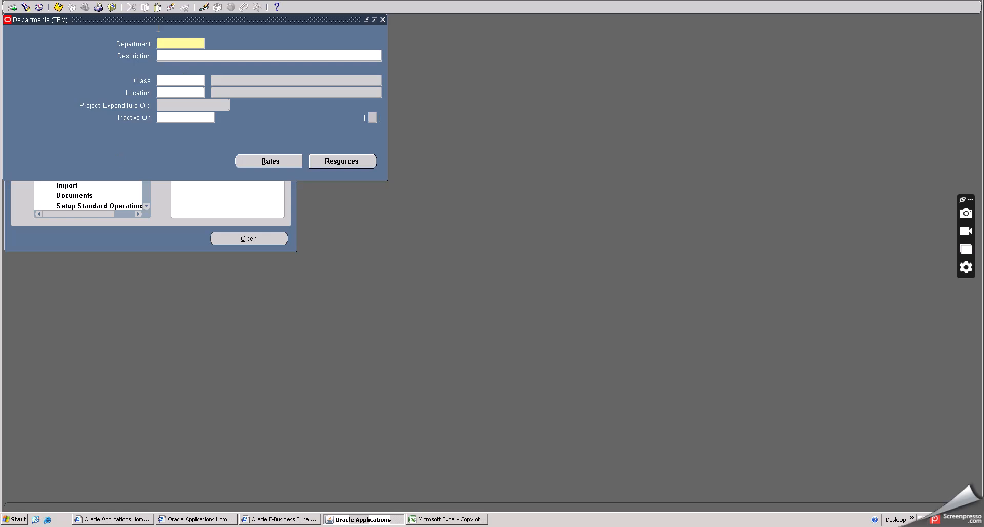
left_click_drag(156, 18, 241, 165)
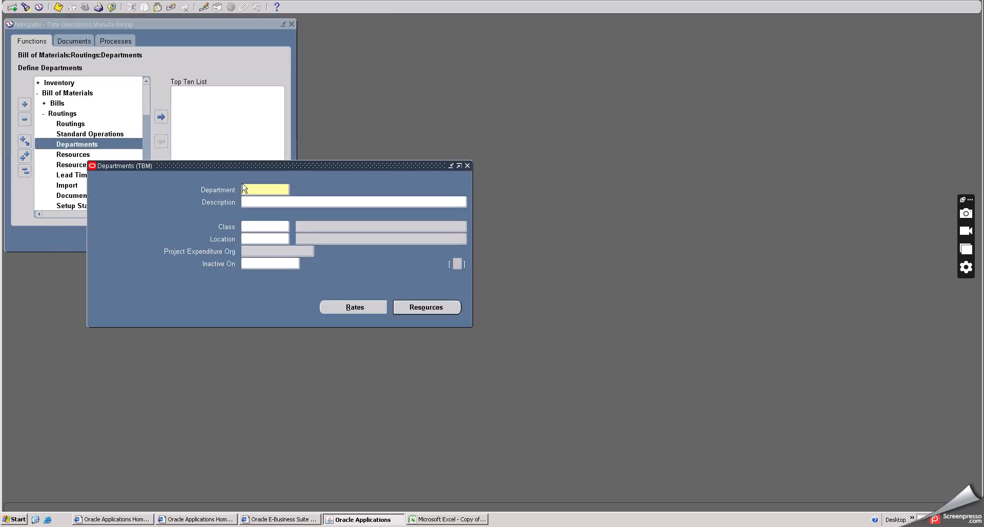
- Look up the list of departments already defined in the TBM organization, without selecting one
left_click(29, 8)
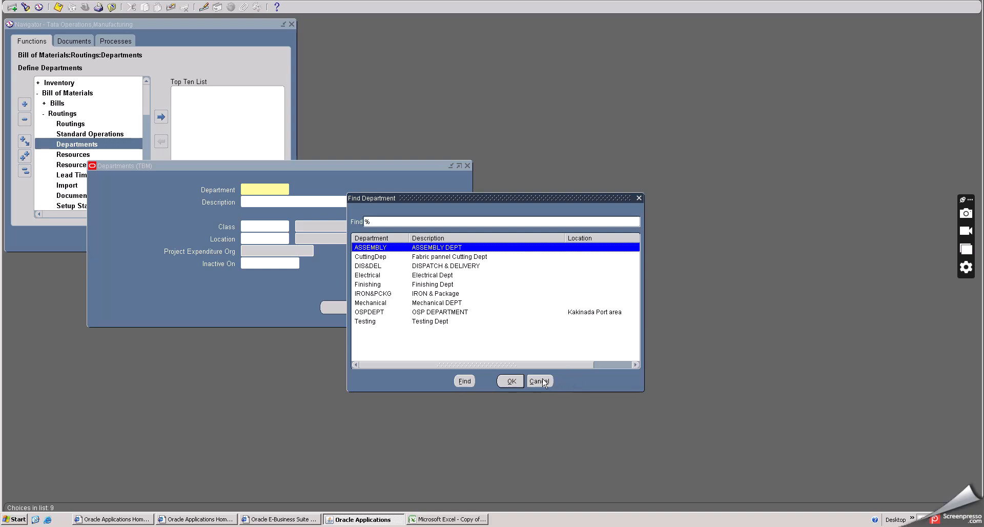
left_click(550, 380)
- Try to enter ASSEMBLY as the name of a new department
left_click(258, 183)
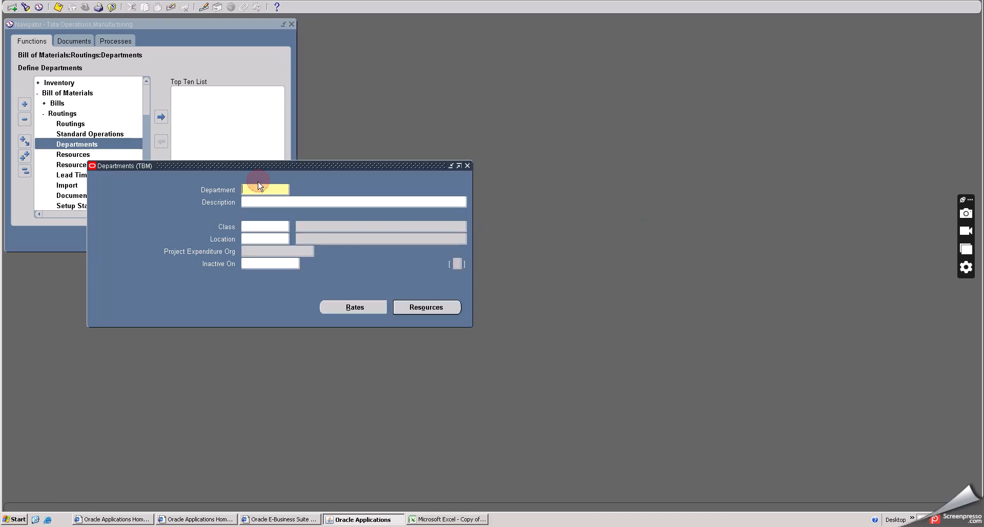
left_click(260, 185)
type("ASSEMBLY")
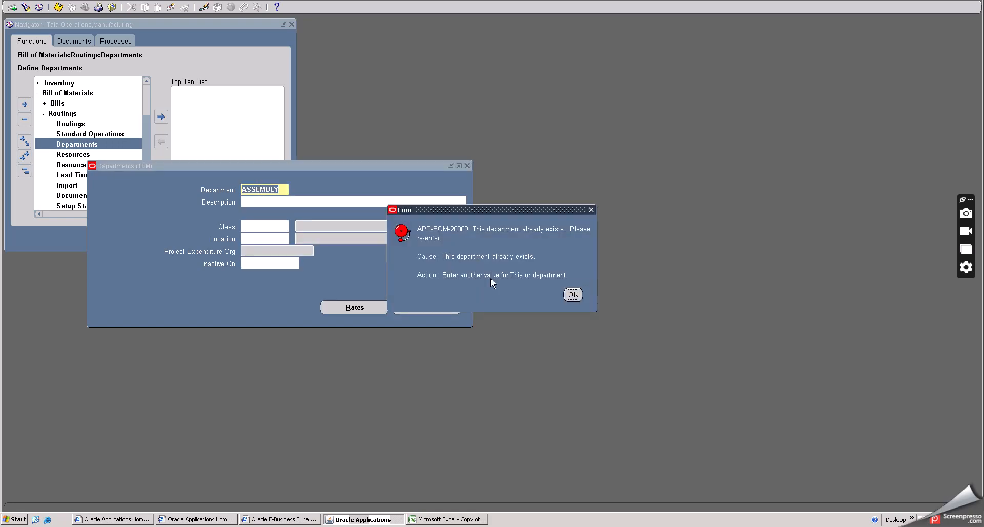
left_click(573, 295)
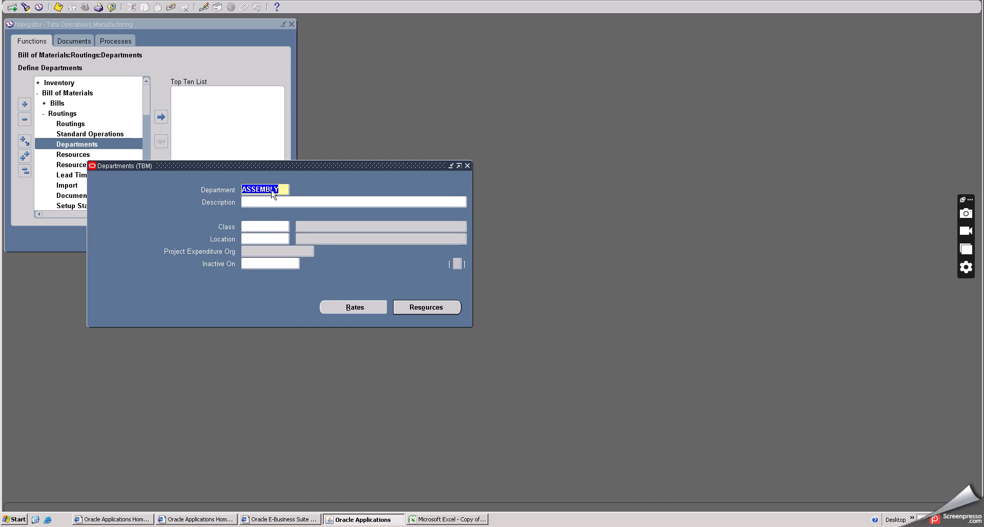
- Replace the department name ASSEMBLY with QUALIYTCHE
left_click(279, 189)
key("BackSpace")
key("BackSpace")
key("BackSpace")
key("BackSpace")
key("BackSpace")
key("BackSpace")
key("BackSpace")
type("P")
type("AI")
key("BackSpace")
key("BackSpace")
type("QUALIYTCHE")
- Enter QUALITY CHECK TESTING as the description of the new department
left_click(295, 201)
type("QUALITY CHECK TESTING")
- Assign the Production class to the QUALIYTCHE department, leave its location empty and save the record
left_click(265, 226)
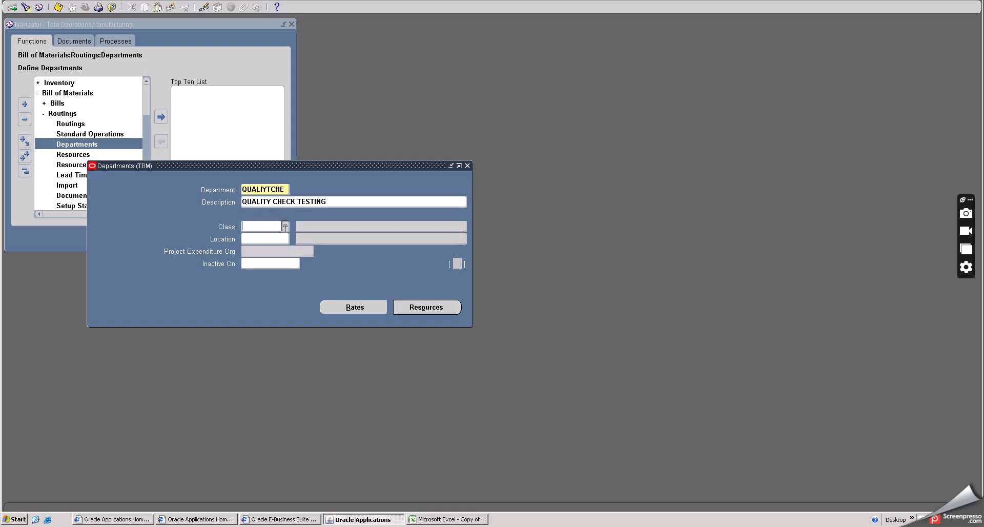
left_click(285, 227)
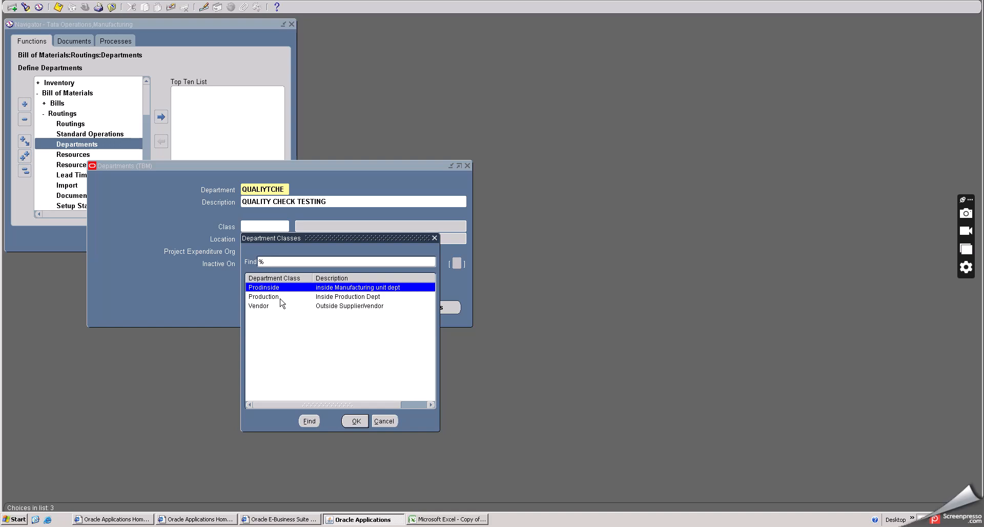
left_click(324, 296)
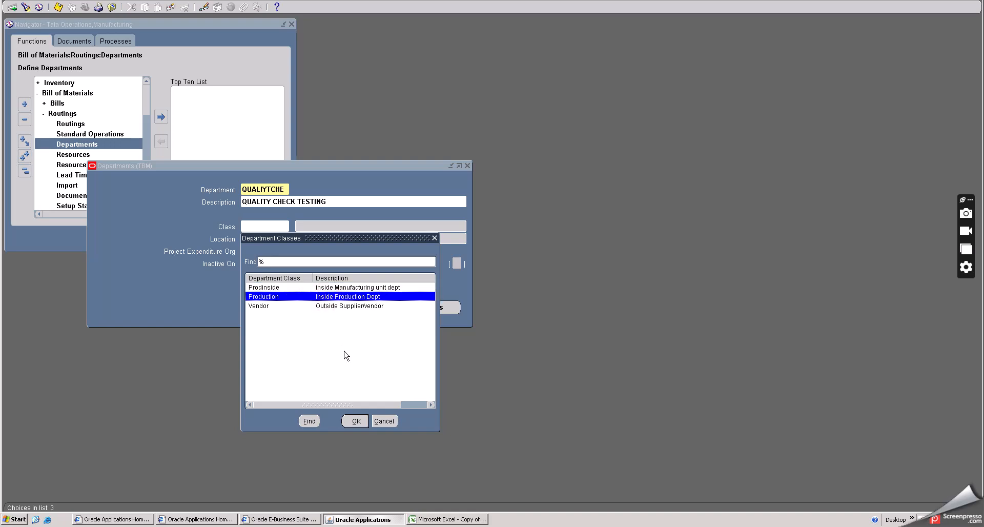
left_click(355, 421)
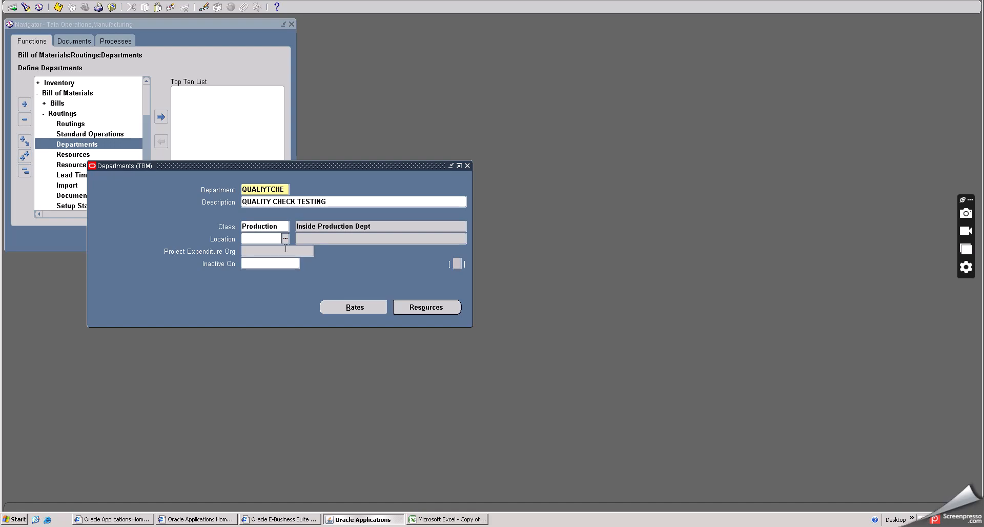
double_click(281, 226)
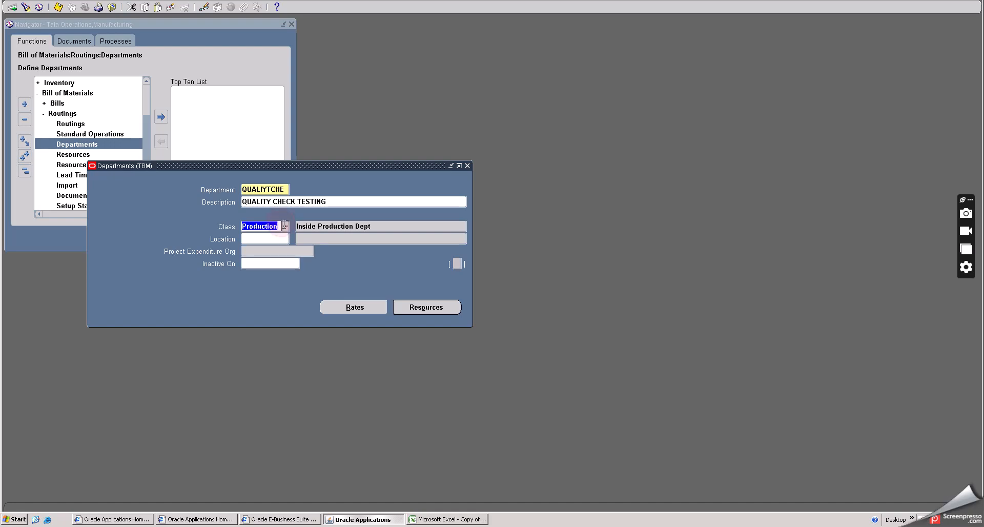
left_click(277, 239)
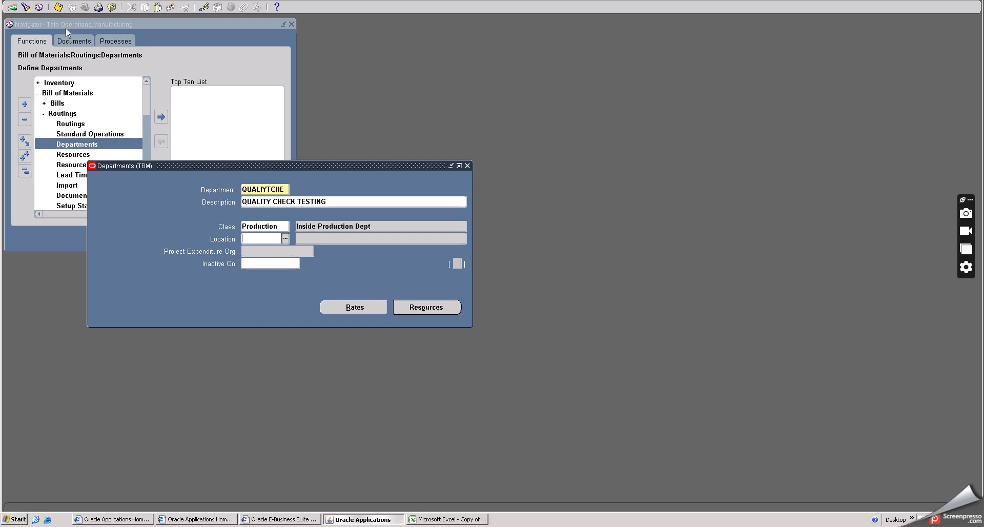
left_click(58, 6)
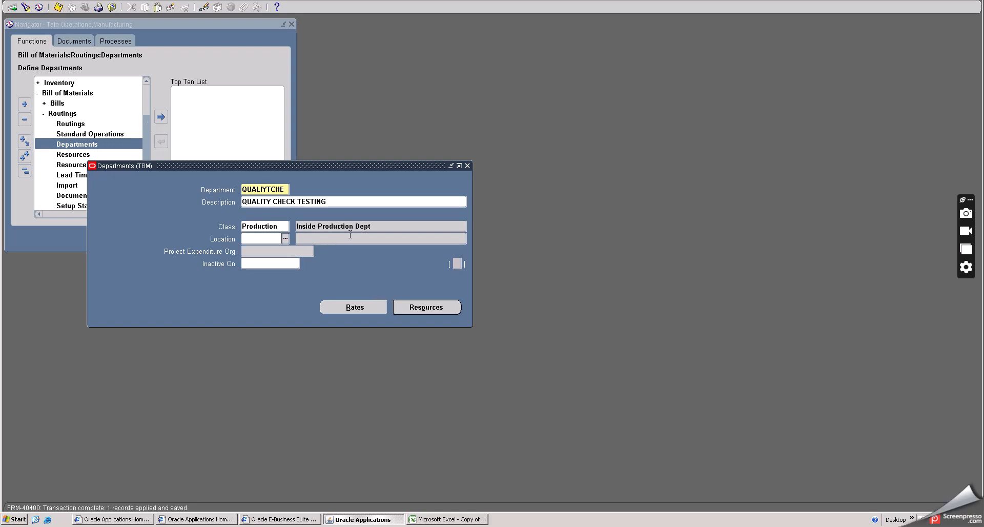
- Open the department's resources and bring up the list of available resources, placing both windows clear of the department details
left_click(420, 304)
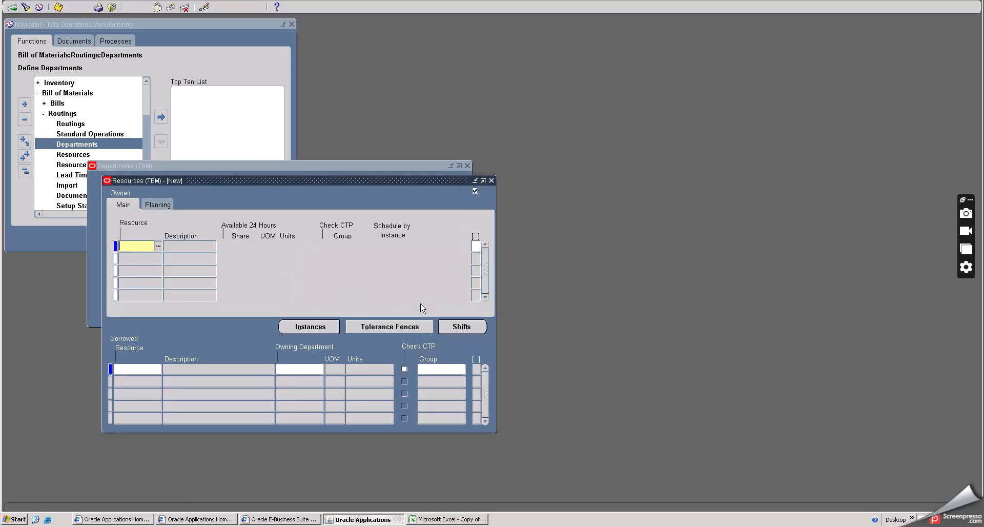
left_click_drag(208, 180, 298, 238)
left_click(248, 304)
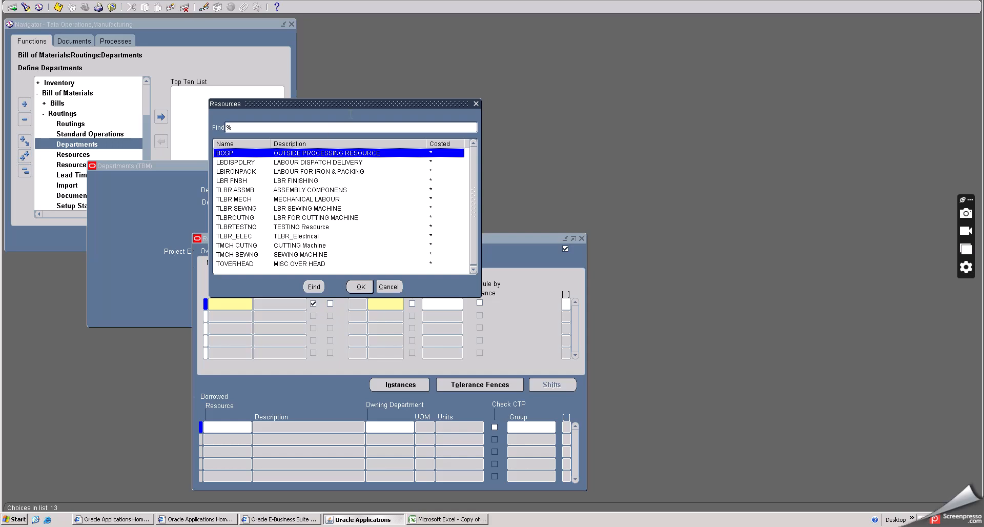
left_click_drag(353, 103, 570, 99)
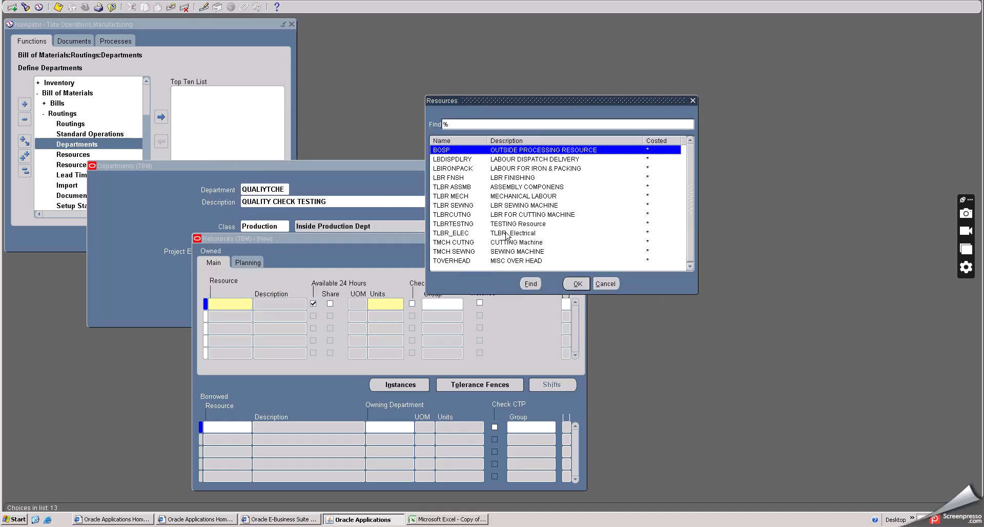
- Review the available labour and overhead resources and assign TLBRTESTNG as the department's first owned resource
left_click(500, 262)
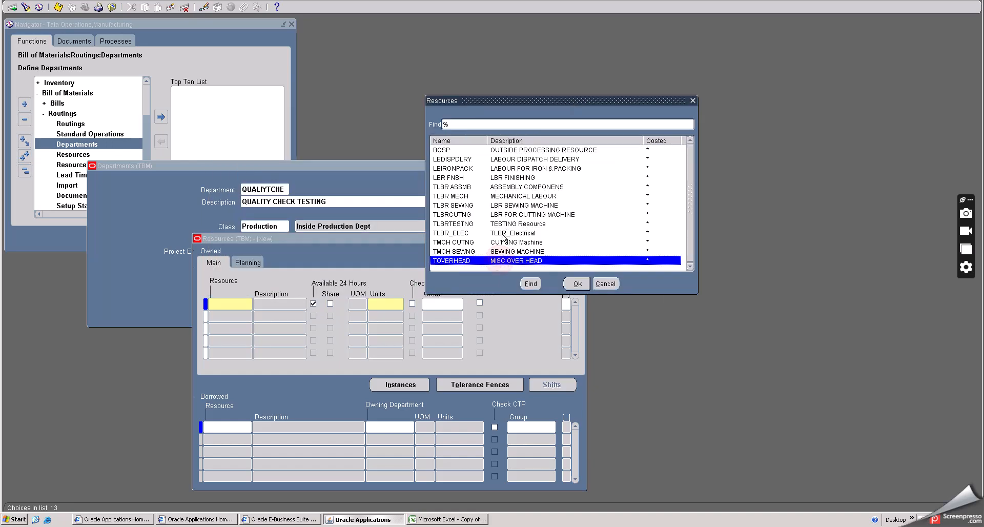
left_click(499, 197)
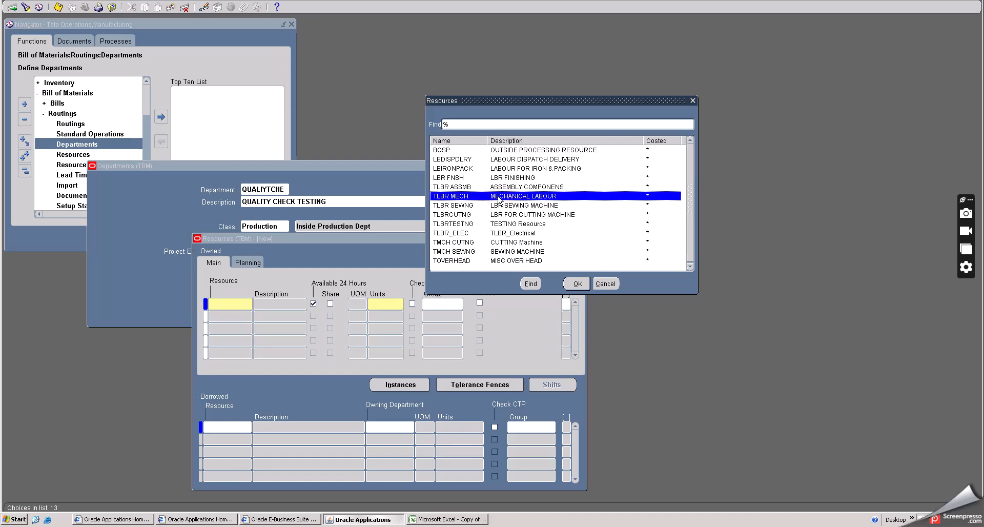
left_click(469, 178)
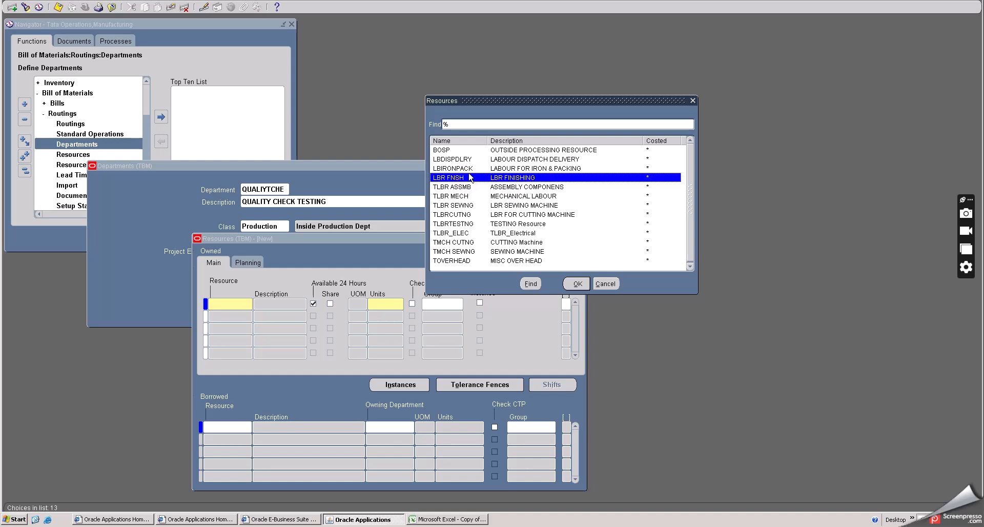
left_click(469, 171)
left_click(468, 160)
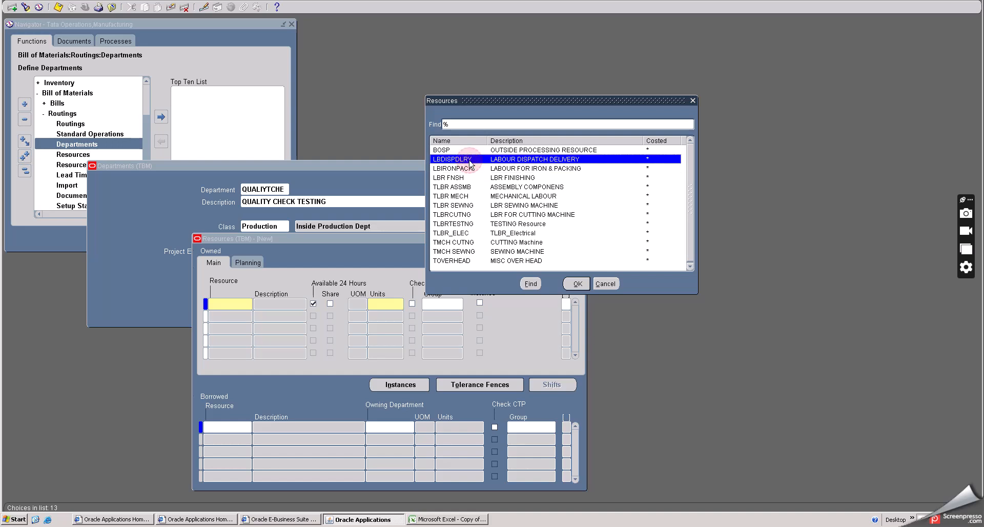
left_click(478, 170)
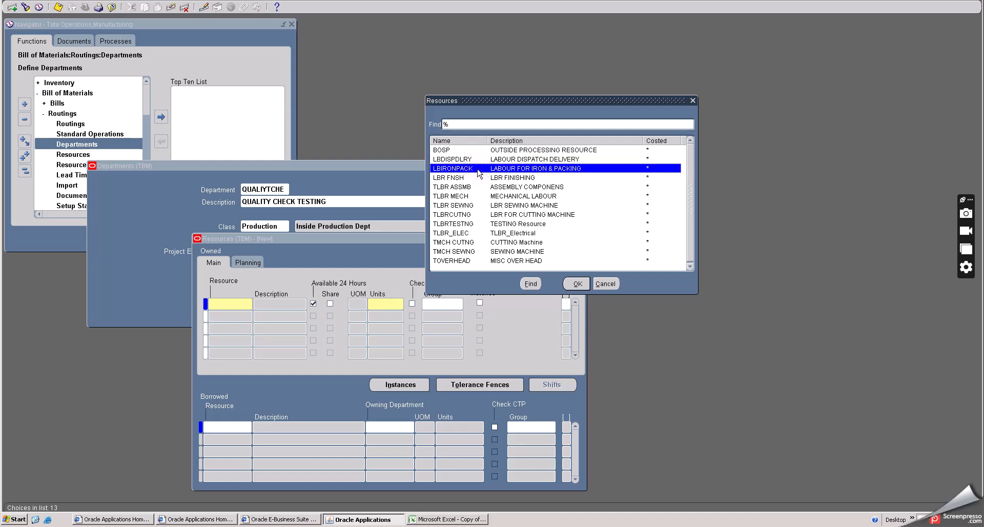
left_click(487, 214)
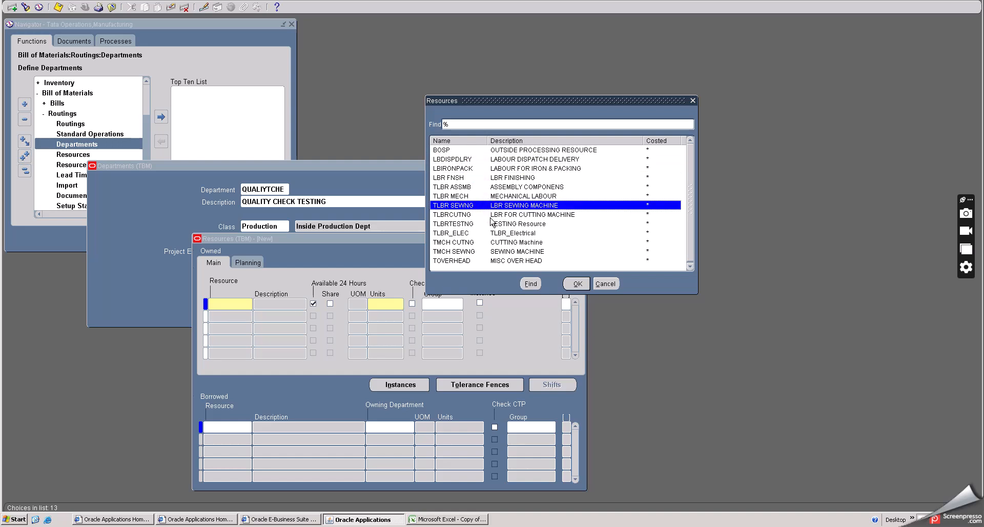
left_click(494, 233)
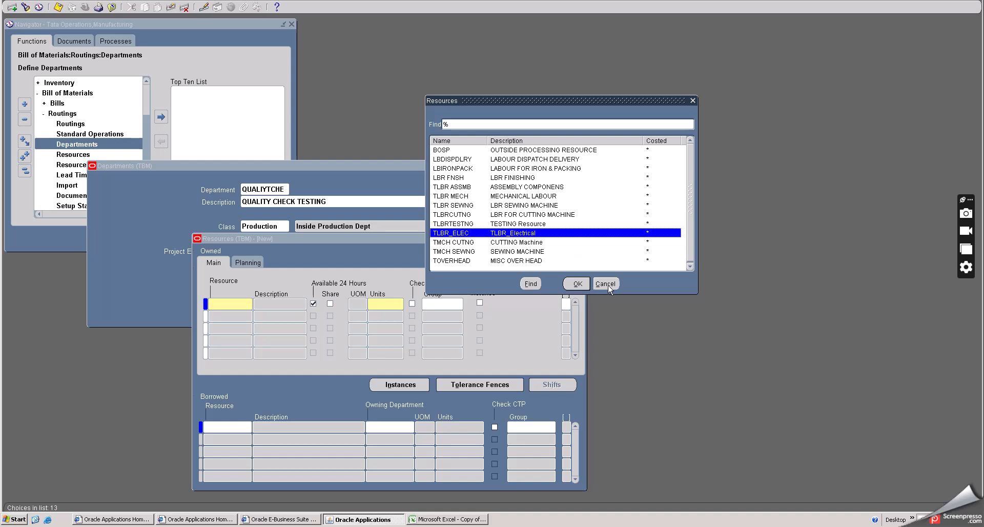
left_click(485, 160)
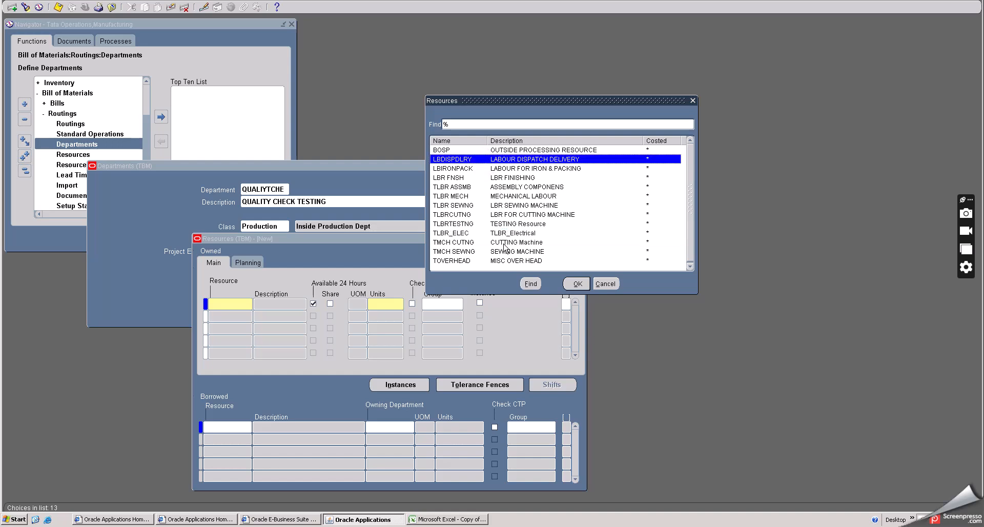
left_click(502, 224)
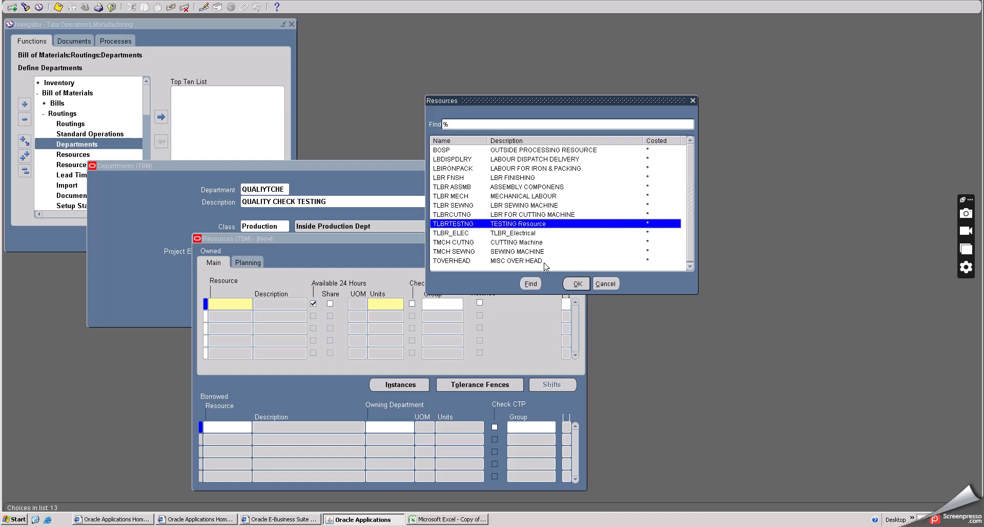
left_click(572, 283)
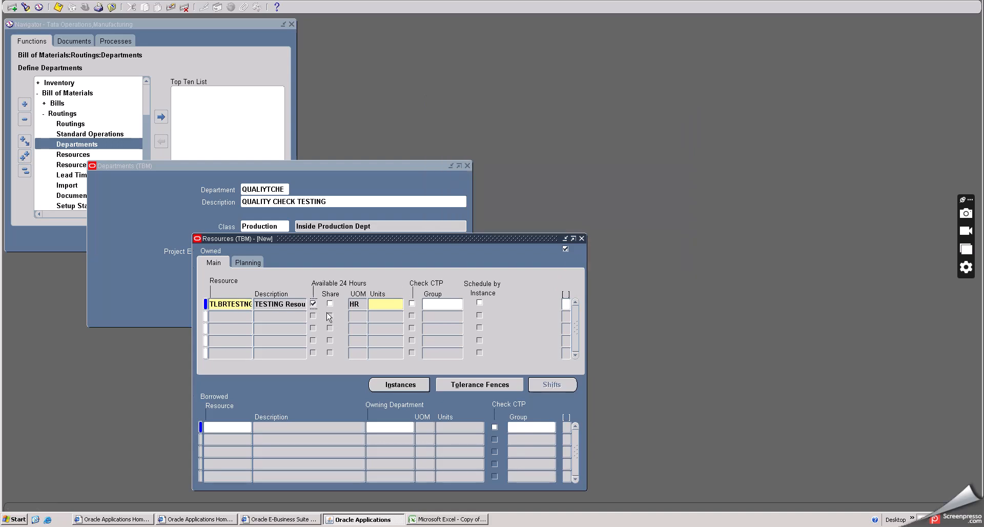
- Turn off 24-hour availability for the TLBRTESTNG resource and open its shift assignments
double_click(358, 305)
left_click(313, 303)
left_click(379, 304)
key("Tab")
left_click(313, 305)
left_click(543, 385)
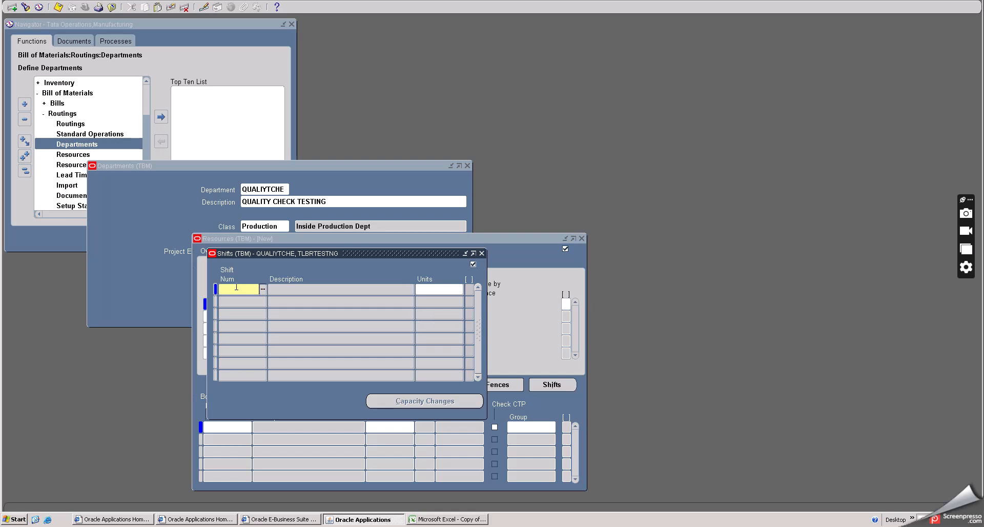
- Assign shift 1, Regular, to the TLBRTESTNG resource with 3 units
left_click(263, 290)
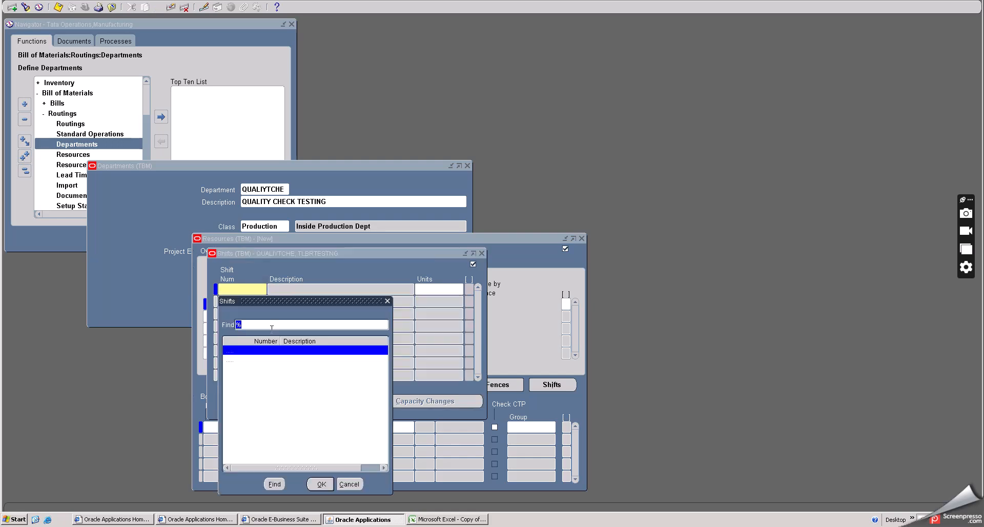
left_click(321, 483)
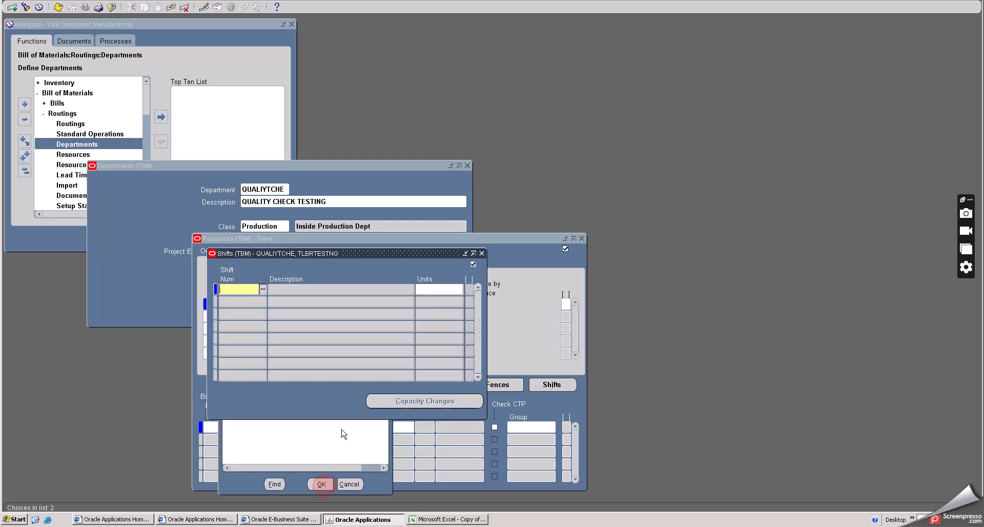
left_click(435, 292)
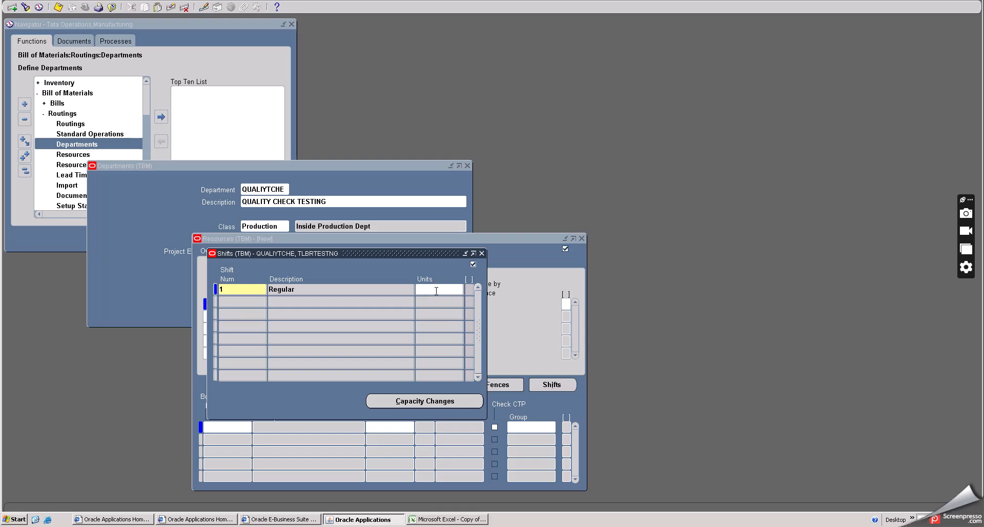
type("3")
key("Tab")
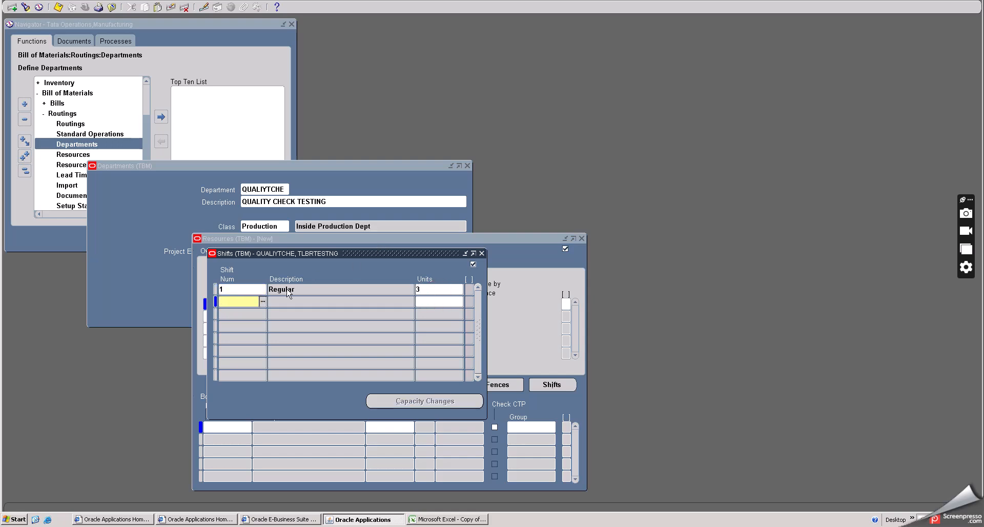
- Add shift 2, Night Shift, to the TLBRTESTNG resource with 3 units
left_click(262, 302)
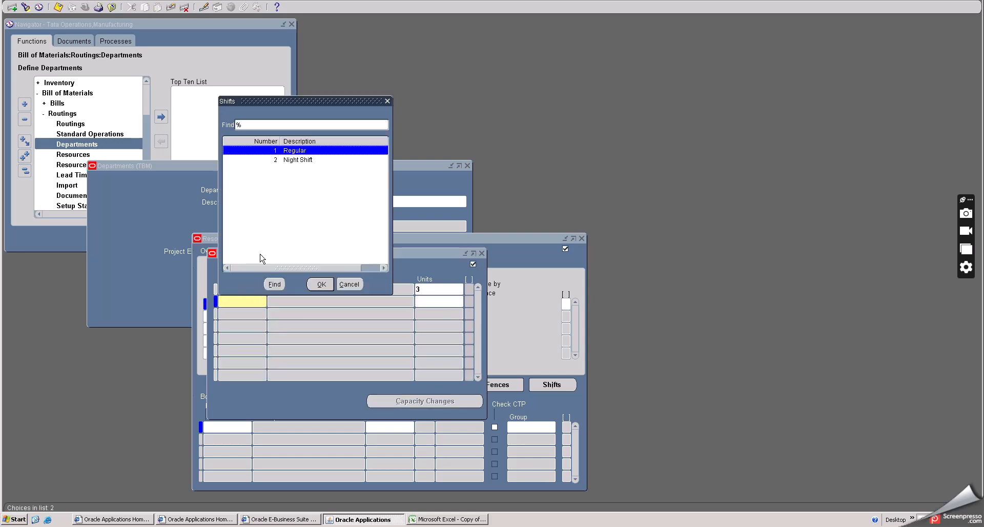
left_click(285, 159)
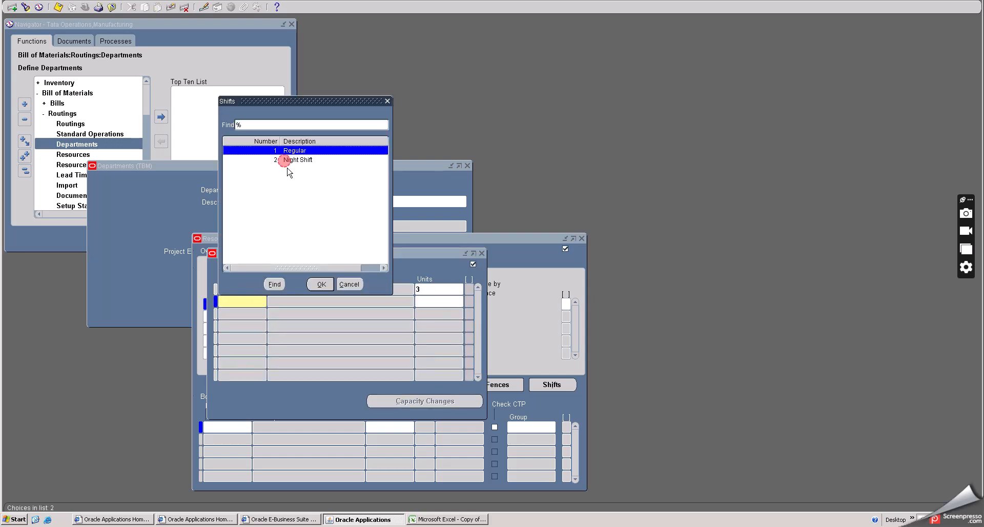
left_click(320, 285)
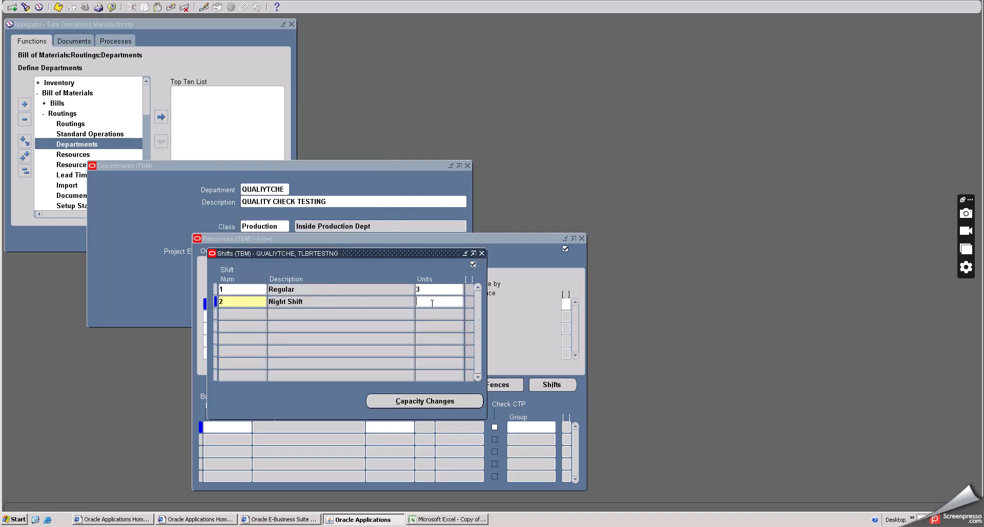
key("Down")
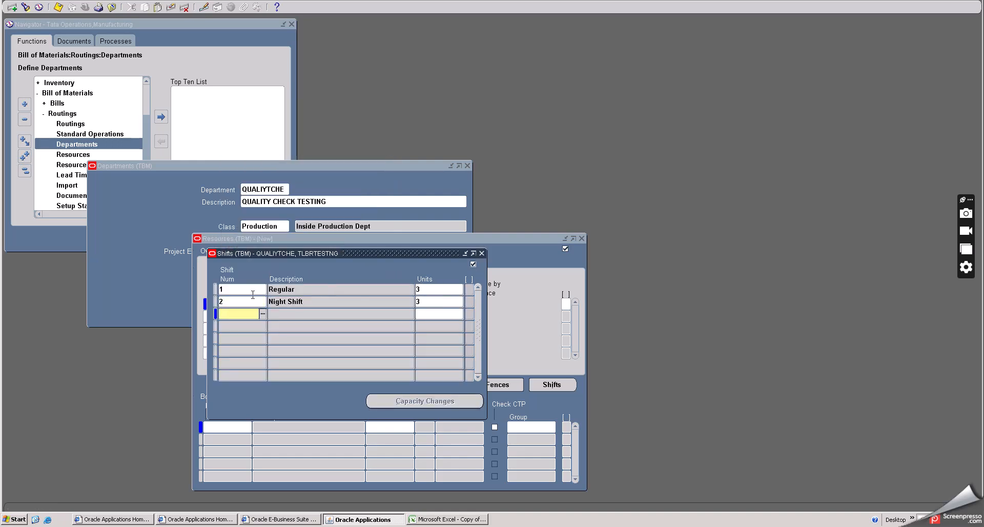
- Clear the empty third shift row, then save and close the shift assignments
left_click(171, 7)
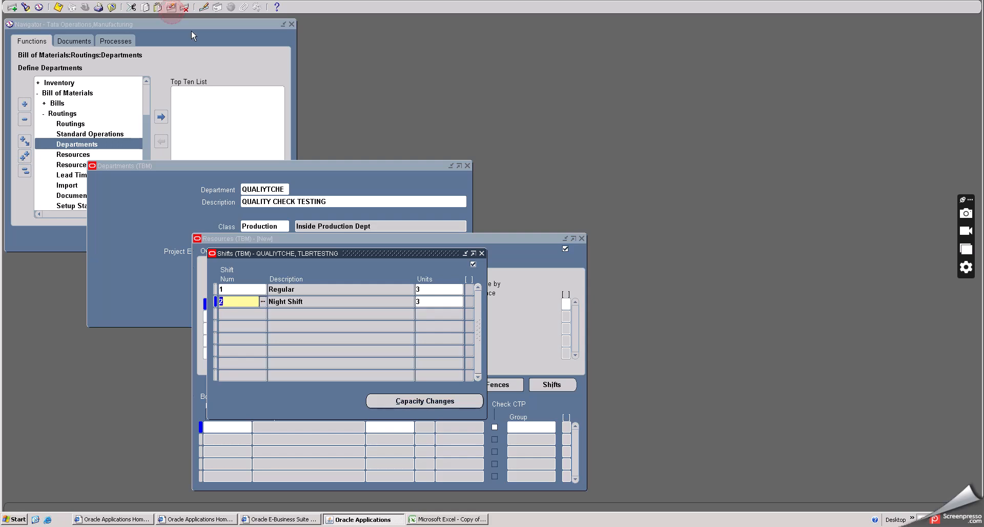
left_click(58, 7)
left_click(482, 253)
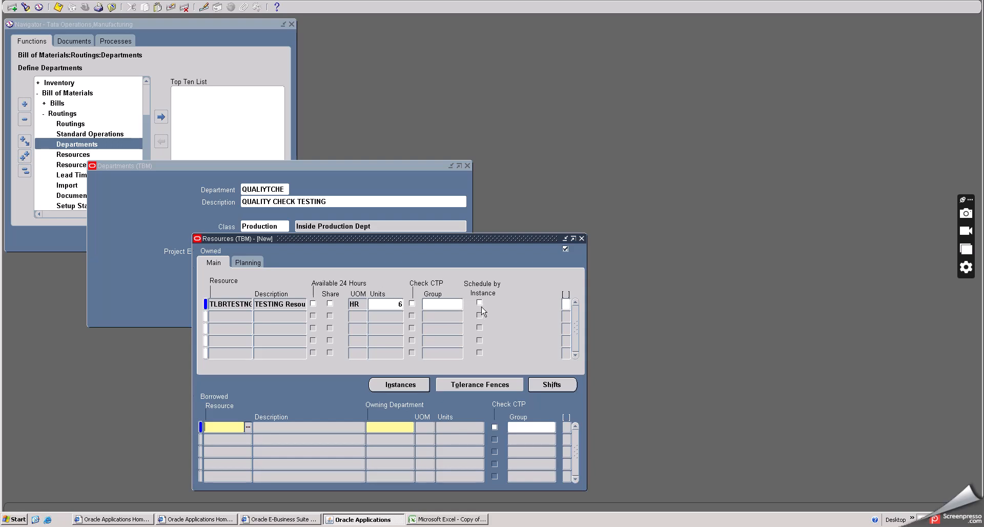
- Set the TLBRTESTNG planning data to ATP rule Standard, utilization 100% and efficiency 90%, then save and close the department's resources
left_click(256, 263)
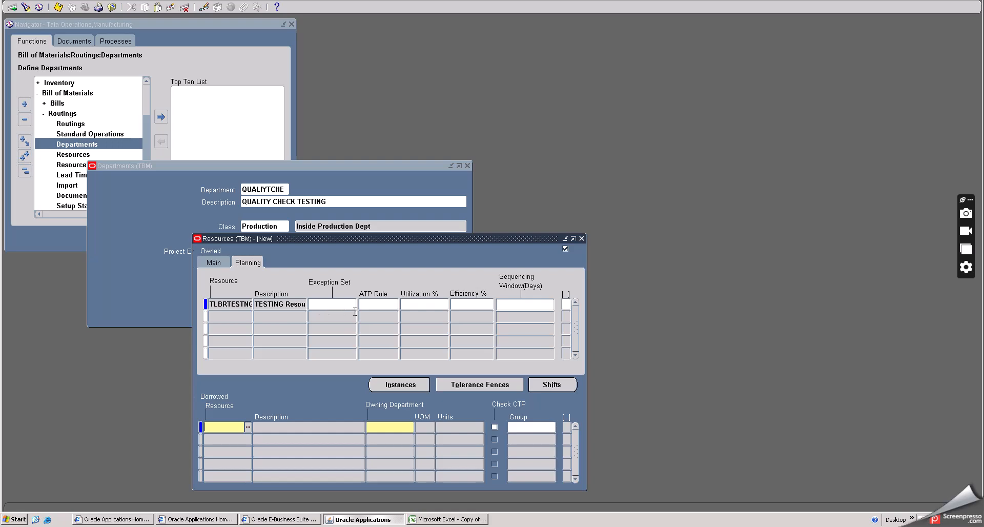
left_click(380, 303)
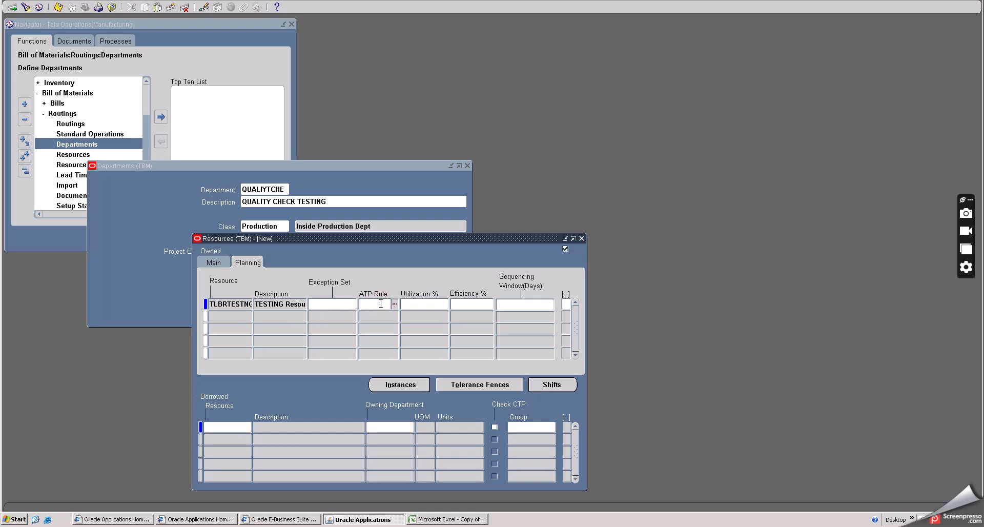
type("STANDARD")
key("Tab")
type("100")
key("Tab")
type("90")
key("Tab")
left_click(58, 7)
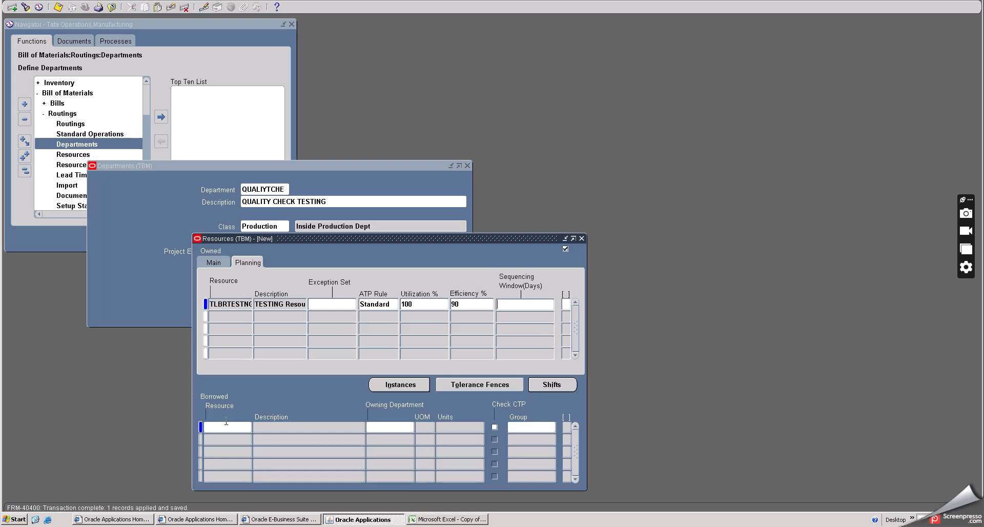
left_click(581, 238)
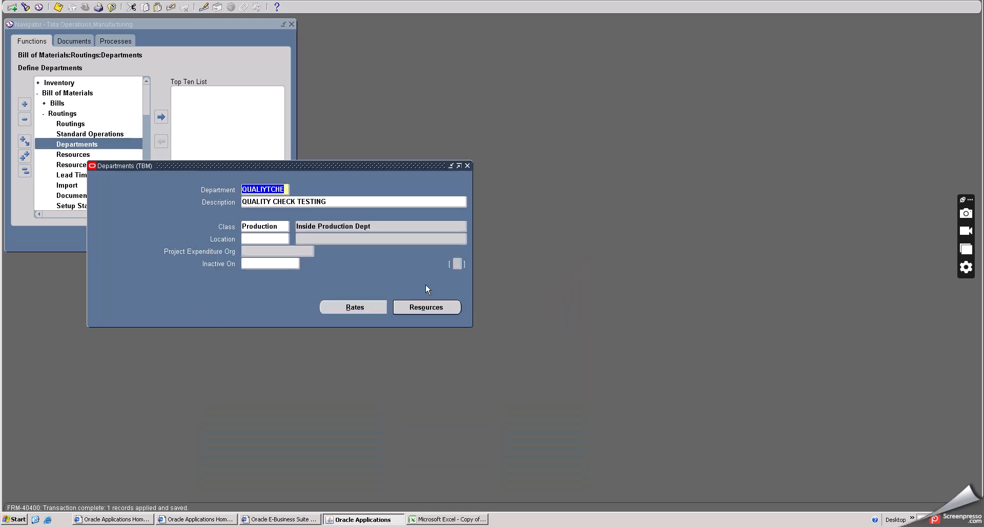
- Open the overhead rates of the QUALIYTCHE department and add the Pending cost type
left_click(343, 307)
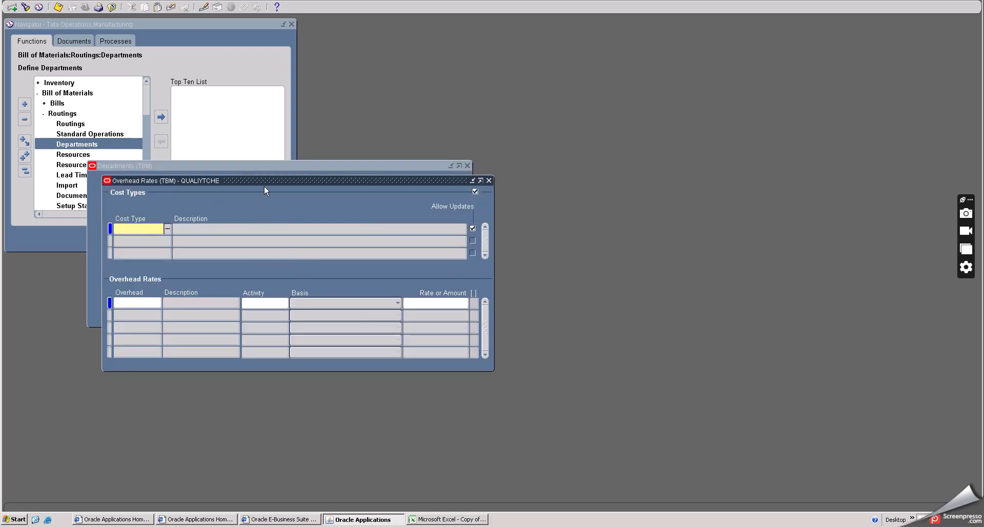
left_click_drag(266, 181, 313, 264)
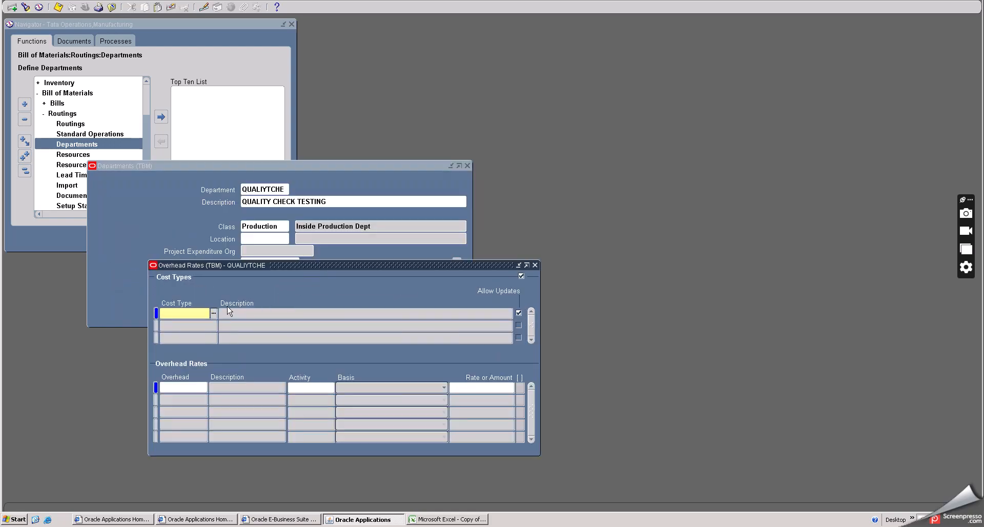
left_click(213, 313)
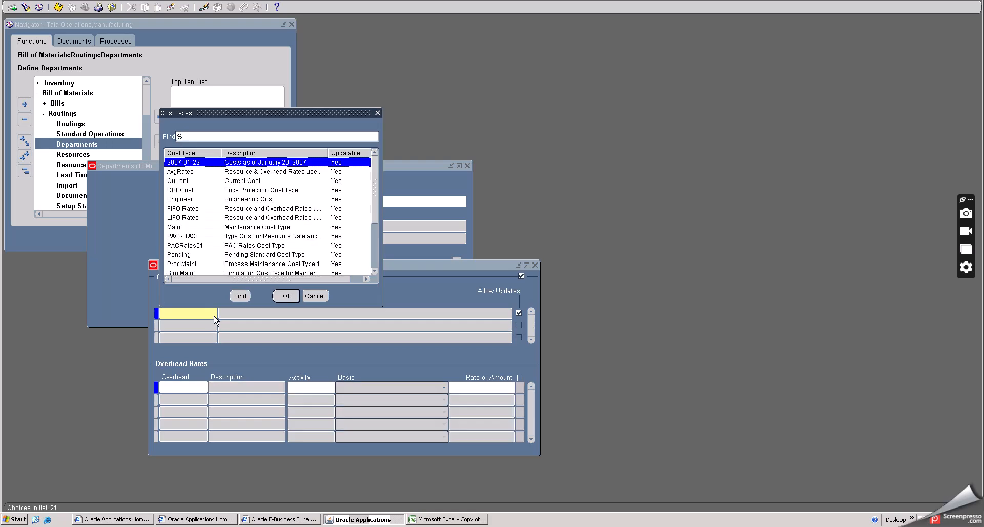
left_click(200, 255)
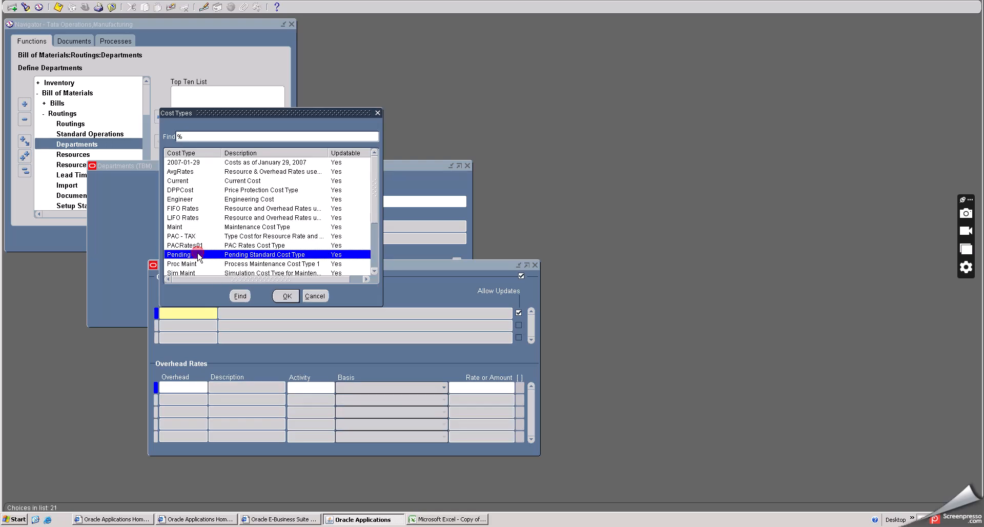
left_click(289, 295)
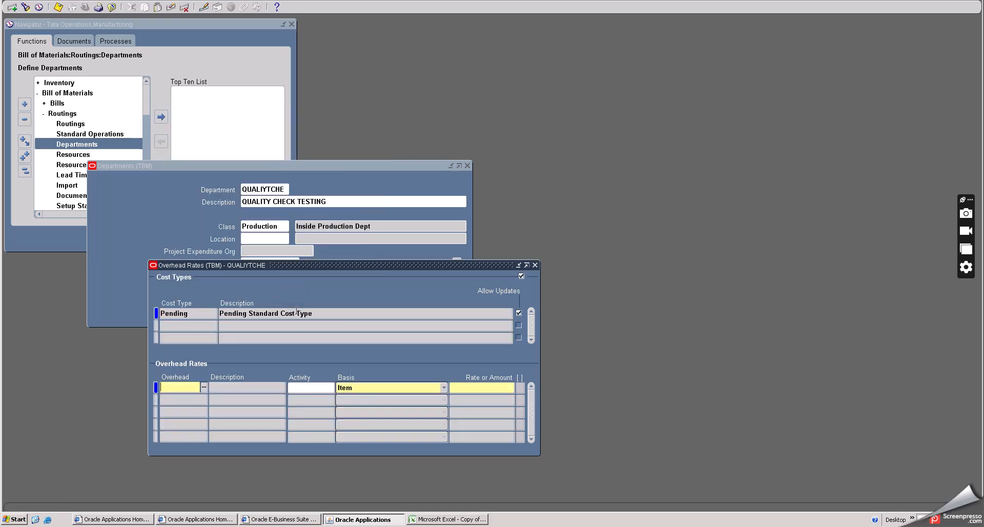
- Add the TBOVERHEAD overhead to the Pending cost type with basis Item and a rate or amount of 100
left_click(205, 389)
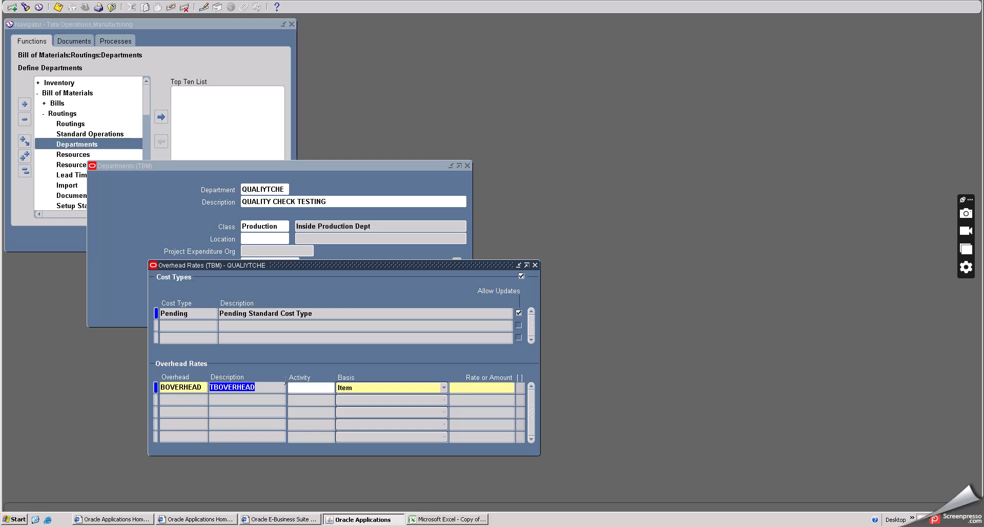
left_click(392, 389)
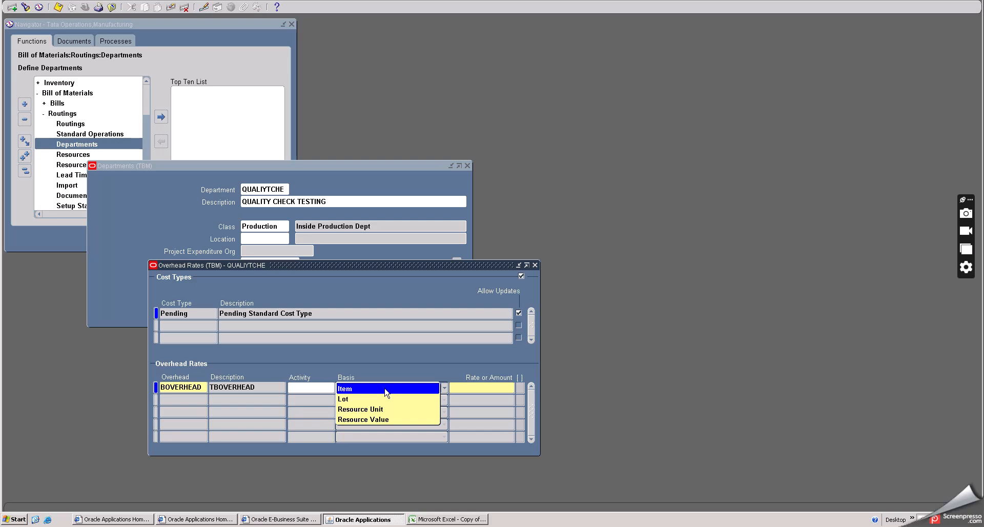
left_click(380, 390)
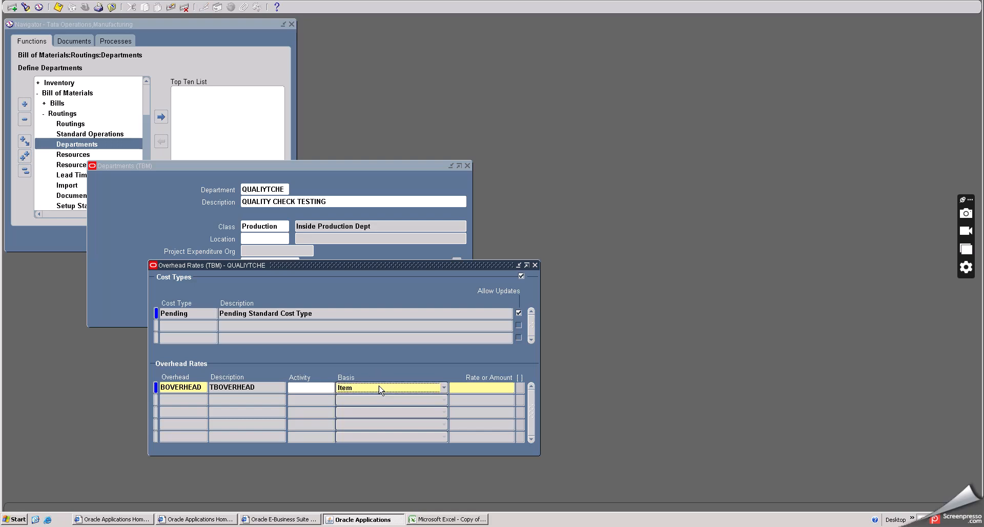
left_click(486, 385)
type("100")
key("Down")
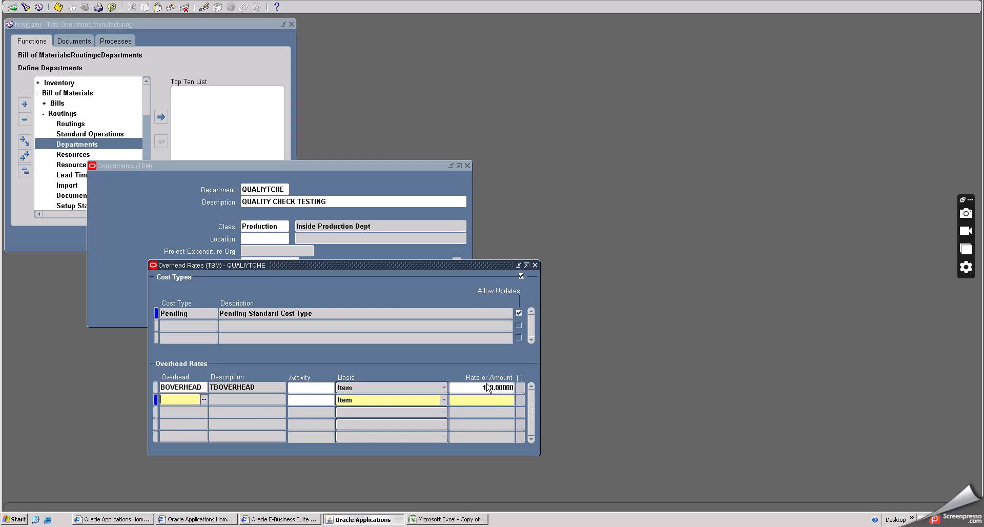
- Clear the empty second overhead row, then save and close the overhead rates
left_click(171, 7)
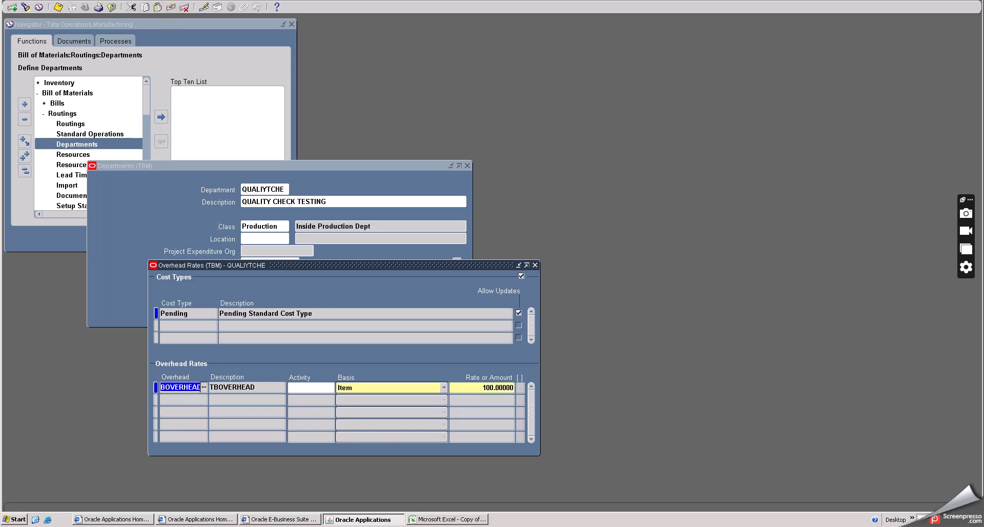
left_click(58, 7)
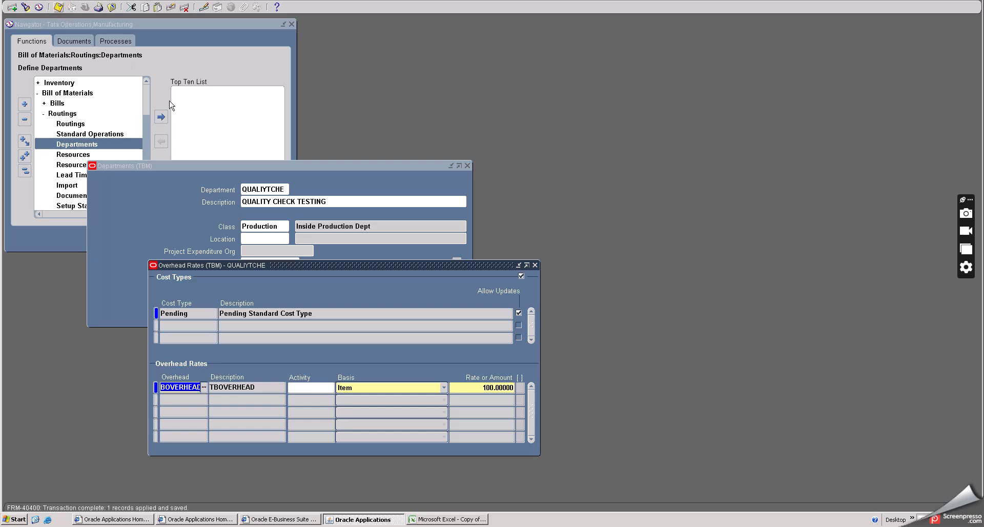
left_click(535, 266)
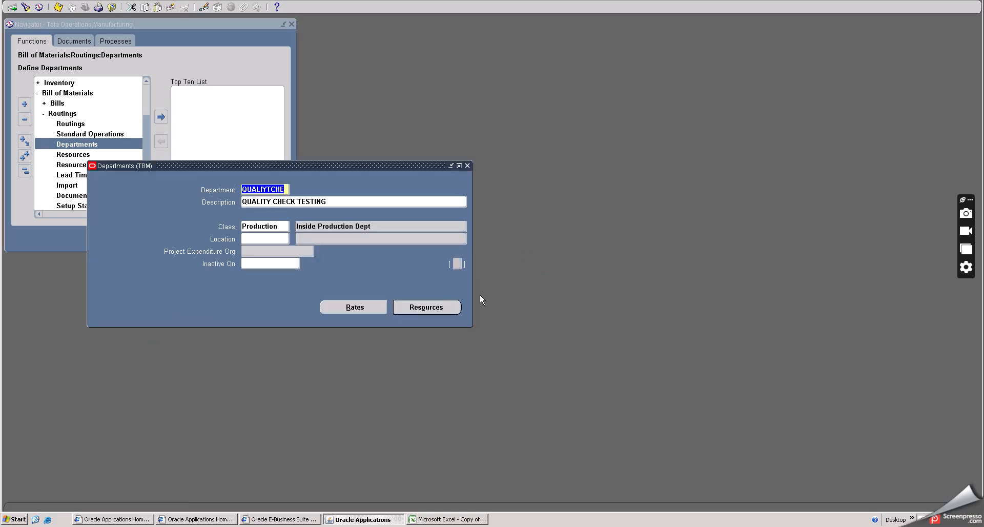
left_click(58, 7)
- Add LBR FNSH as a second owned resource of the QUALIYTCHE department with 4 units and without 24-hour availability
left_click(429, 307)
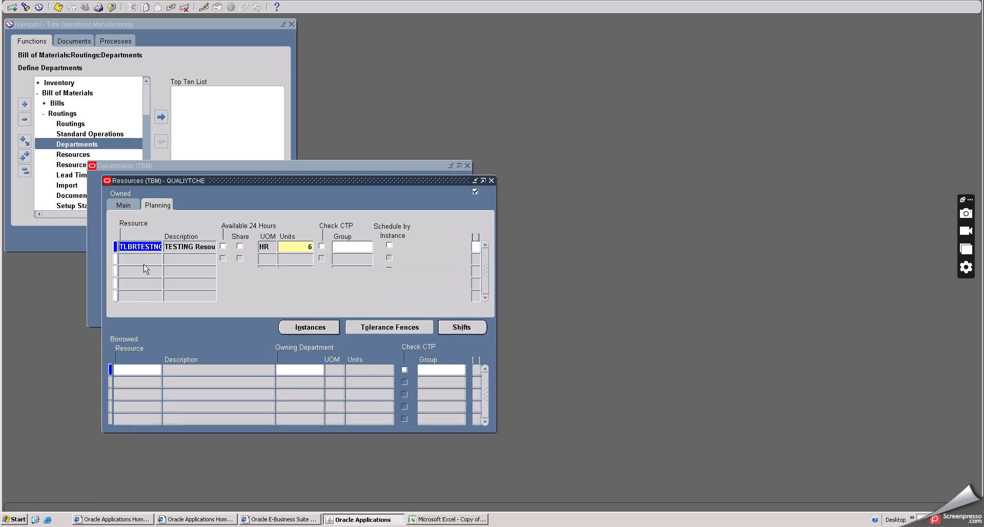
left_click(140, 260)
left_click(158, 259)
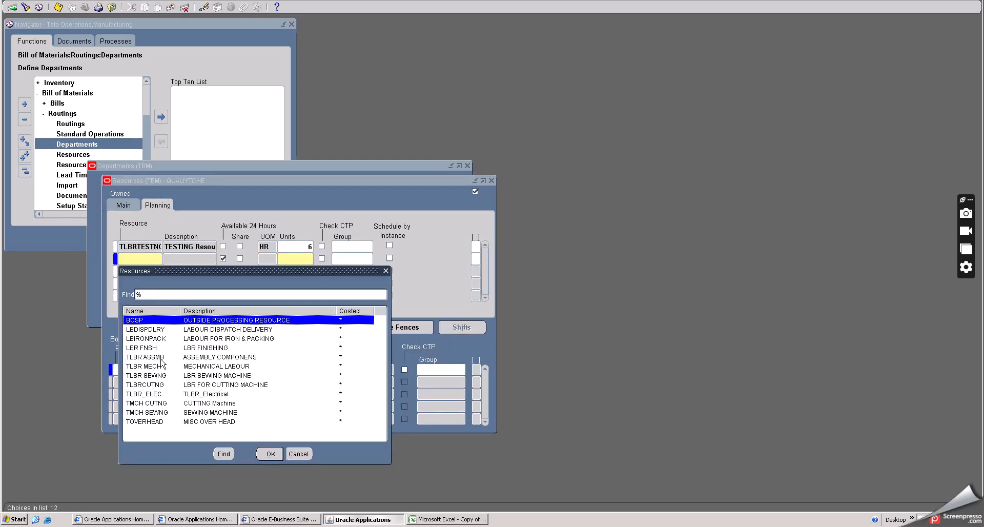
left_click(197, 348)
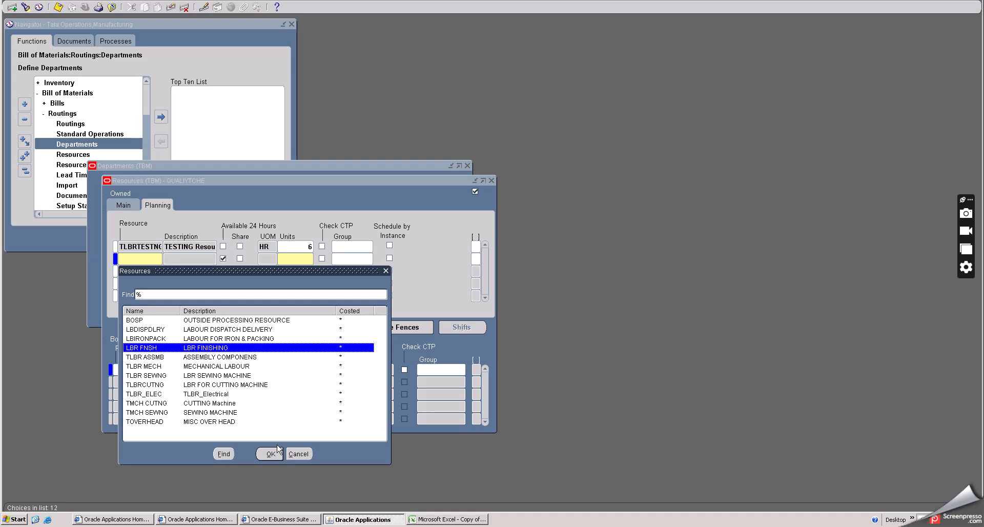
left_click(270, 454)
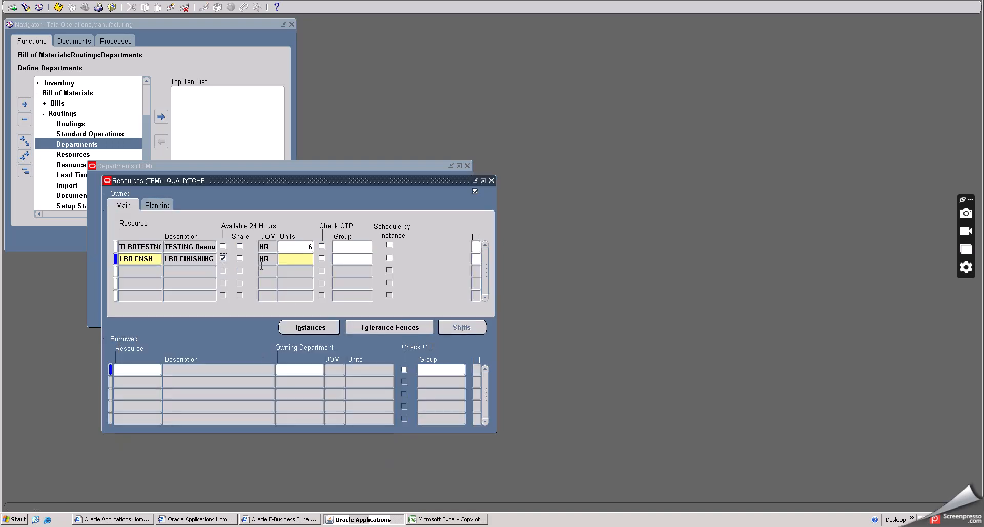
left_click(287, 259)
type("4")
key("Tab")
left_click(223, 259)
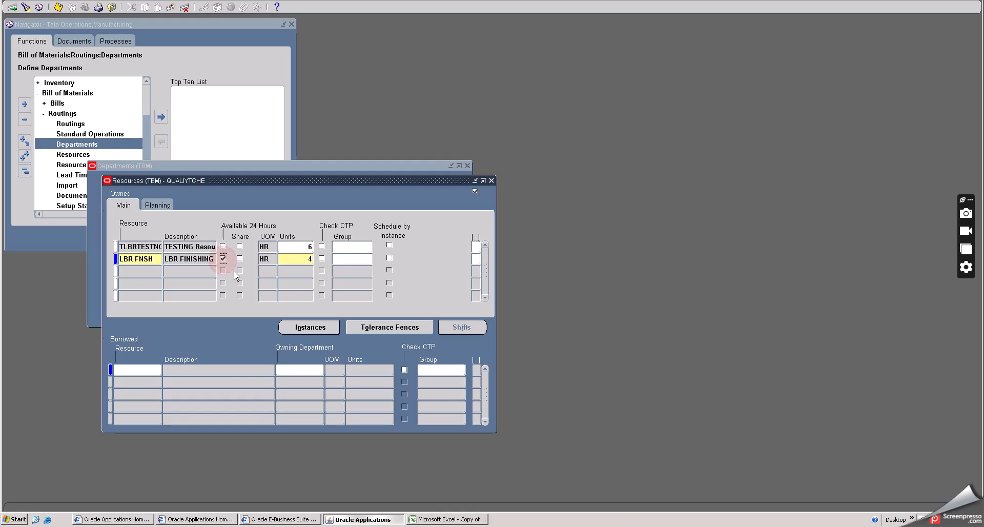
- Try to save the LBR FNSH resource with blank planning data and no shift assigned
left_click(159, 205)
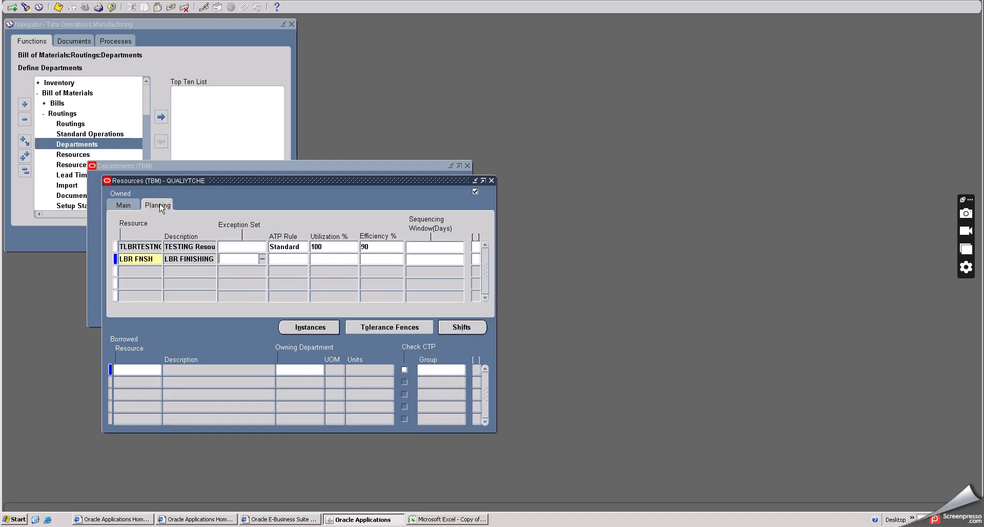
left_click(291, 259)
key("Tab")
left_click(58, 8)
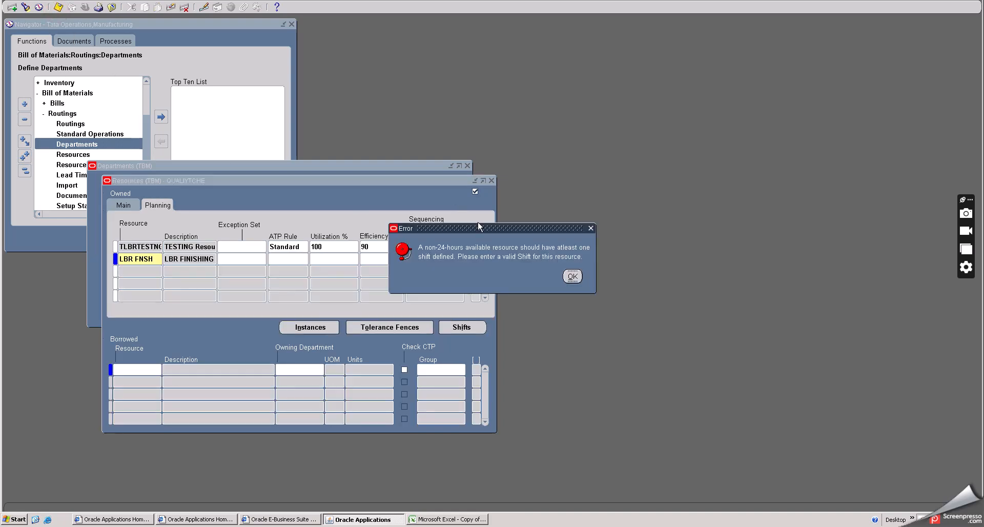
left_click(572, 277)
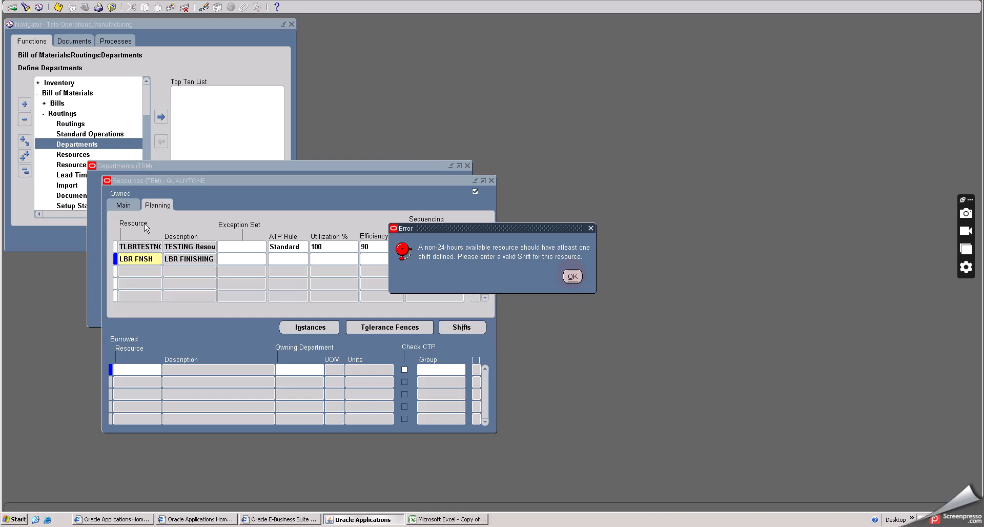
left_click(123, 205)
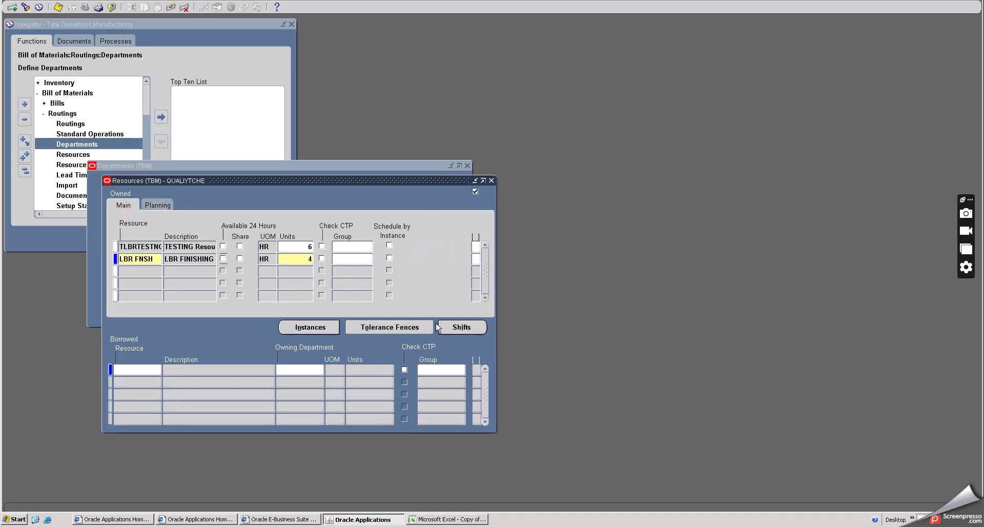
- Assign shift 1, Regular, to the LBR FNSH resource with 2 units
left_click(457, 327)
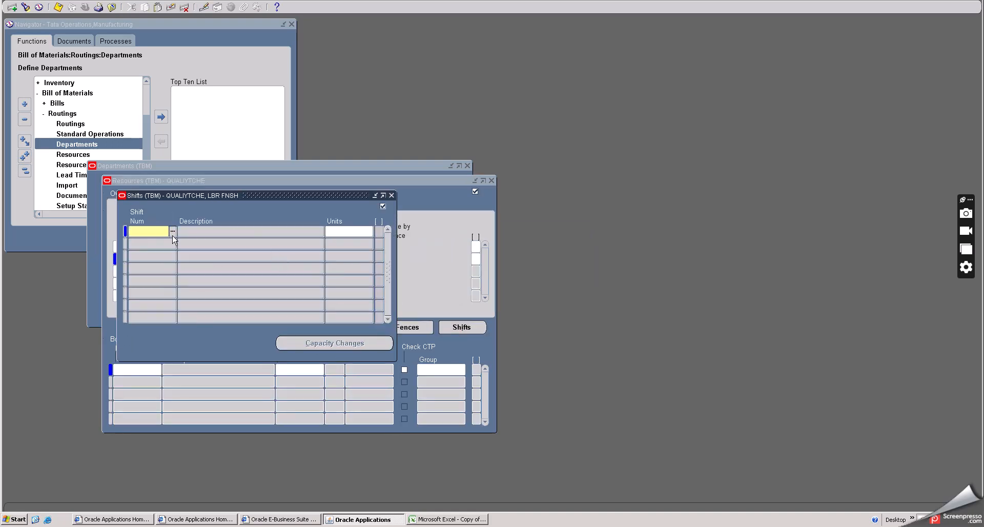
left_click(173, 231)
left_click(231, 425)
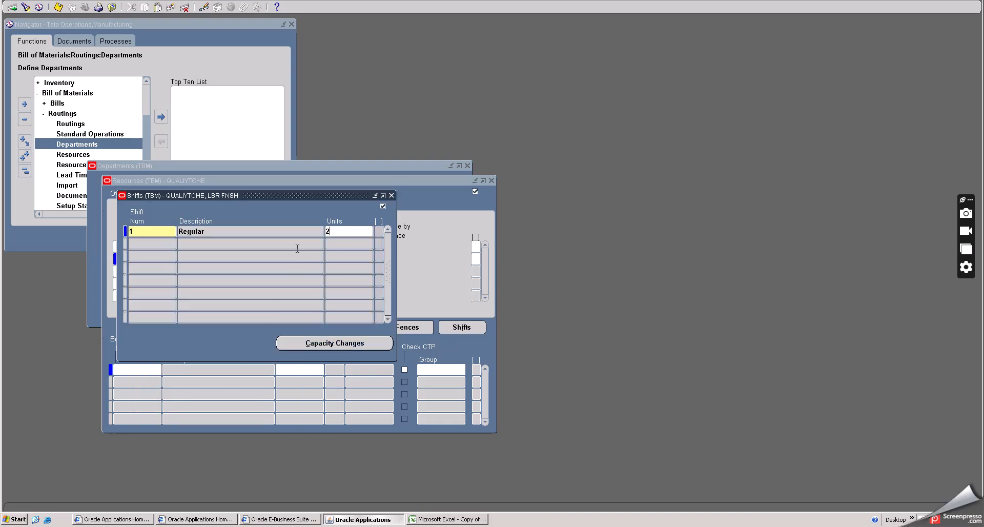
key("Tab")
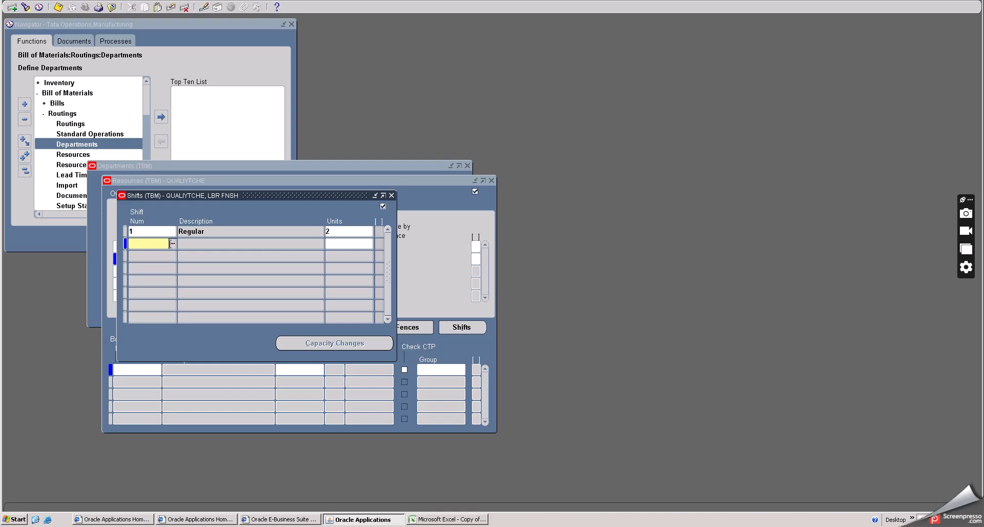
- Add shift 2, Night Shift, to the LBR FNSH resource with 2 units
left_click(173, 243)
left_click(205, 313)
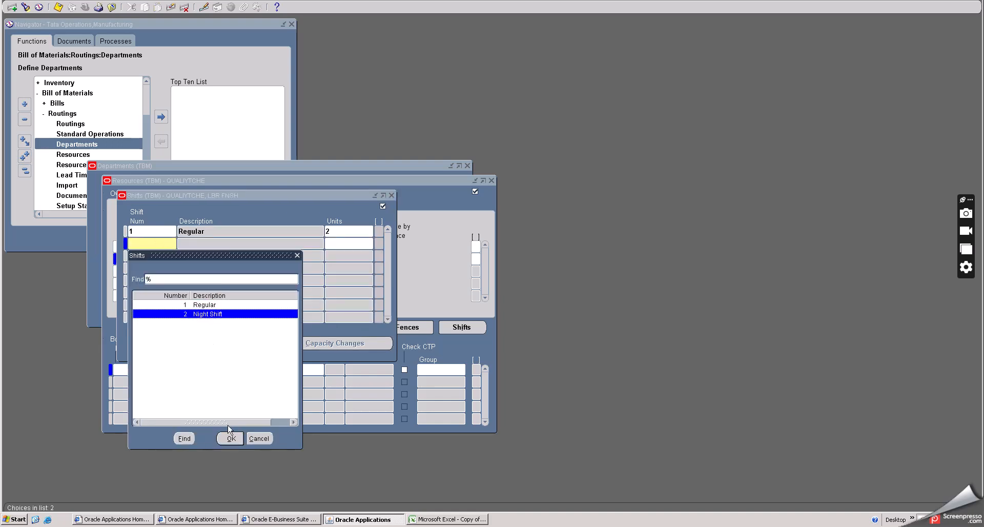
left_click(230, 438)
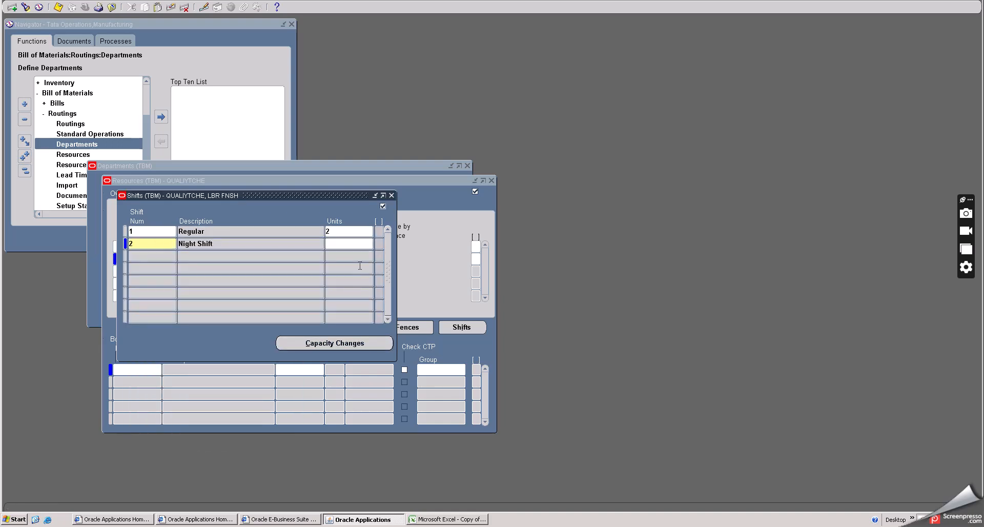
type("2")
key("Tab")
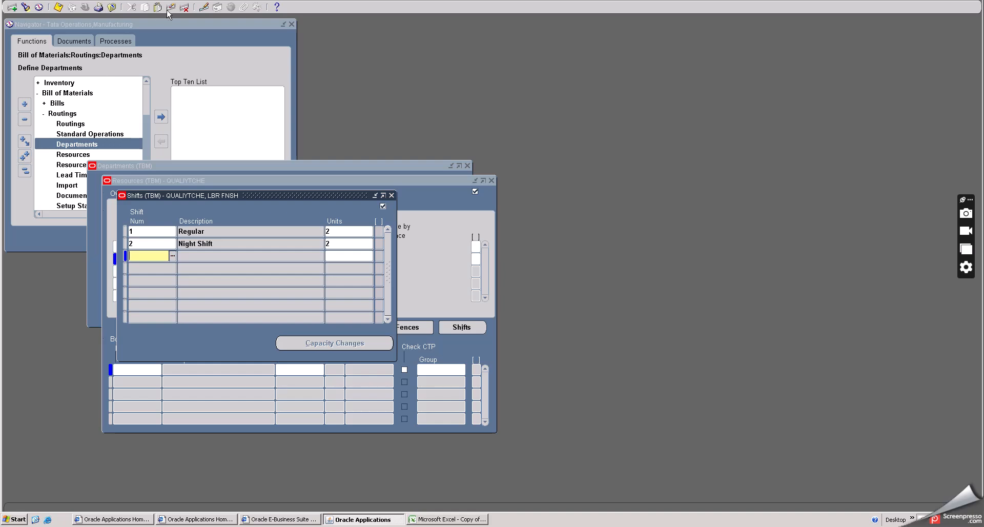
- Clear the empty third shift row of LBR FNSH, then save and close its shift assignments
left_click(170, 8)
left_click(58, 7)
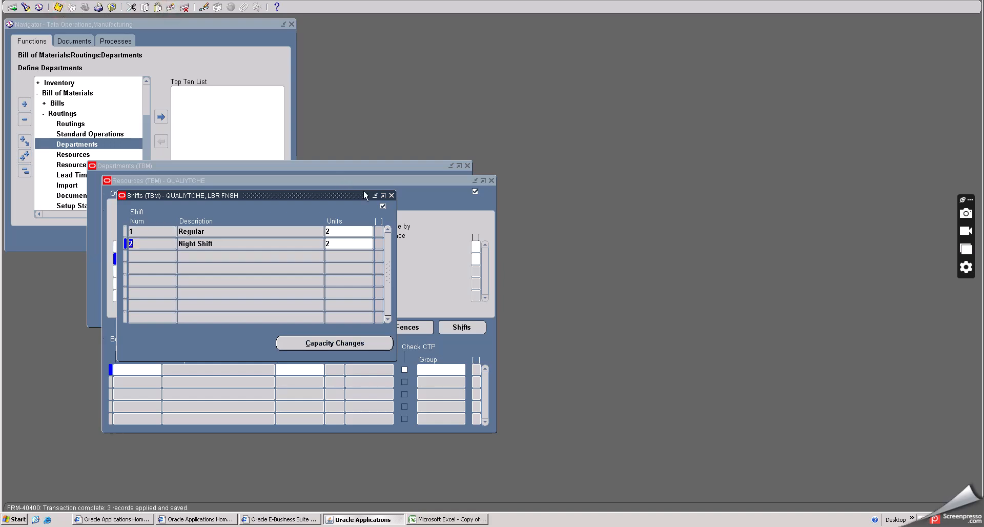
left_click(391, 195)
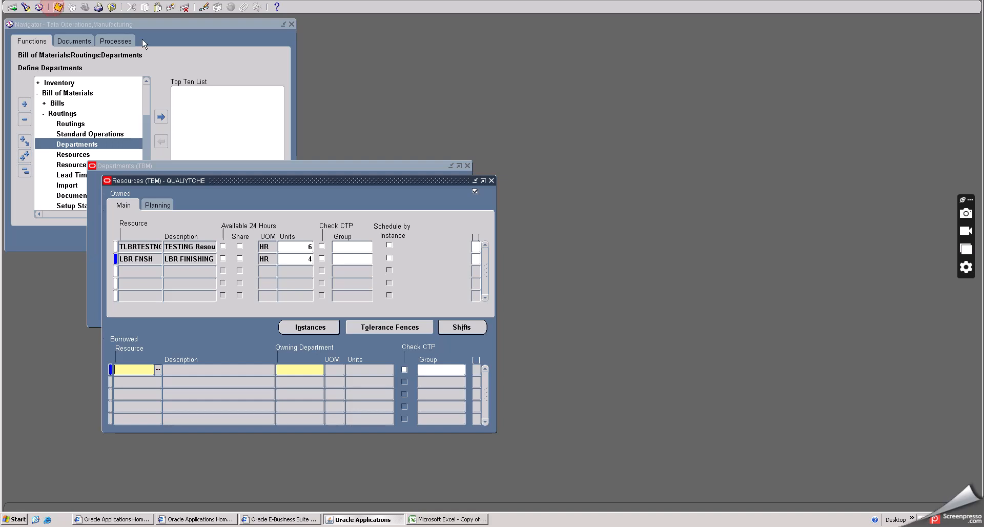
- Close the department's resources, then save and close the QUALIYTCHE department
left_click(491, 181)
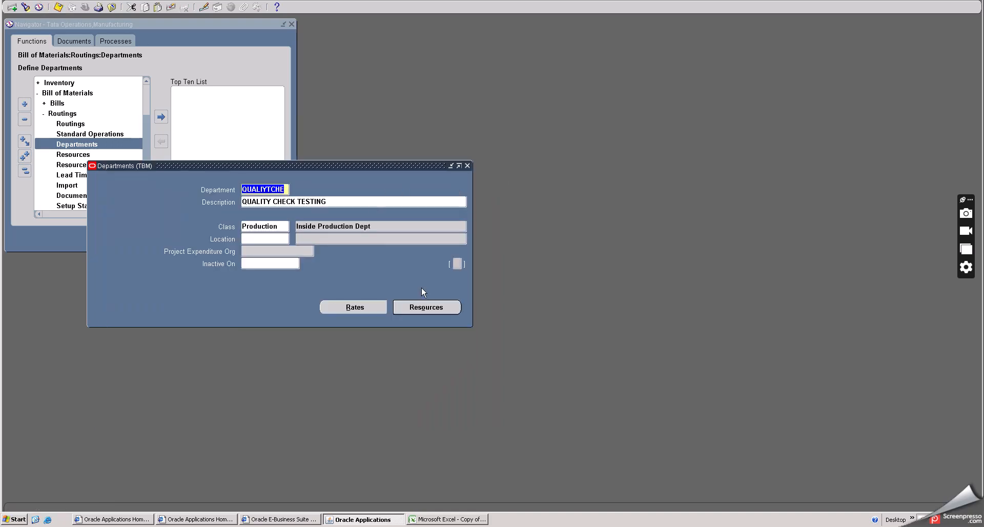
left_click(58, 6)
left_click(467, 166)
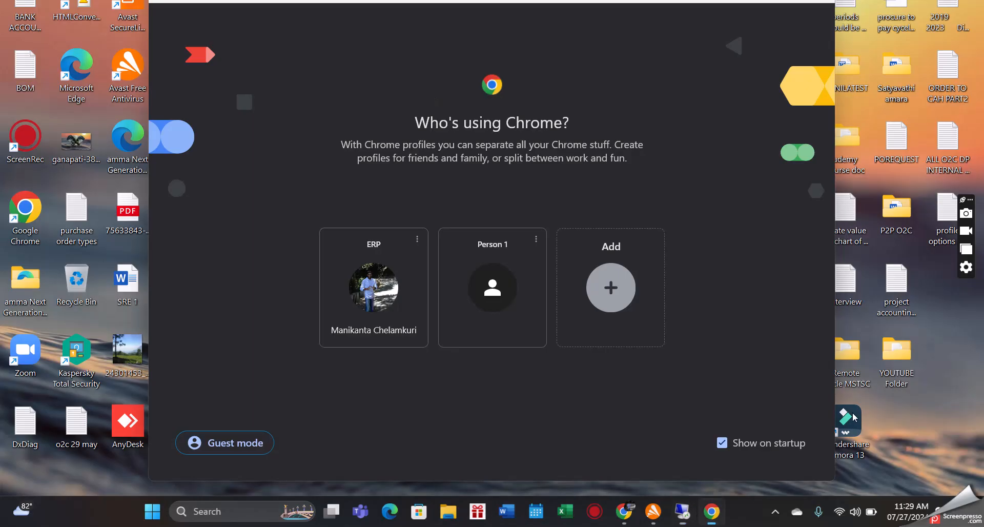
left_click(774, 512)
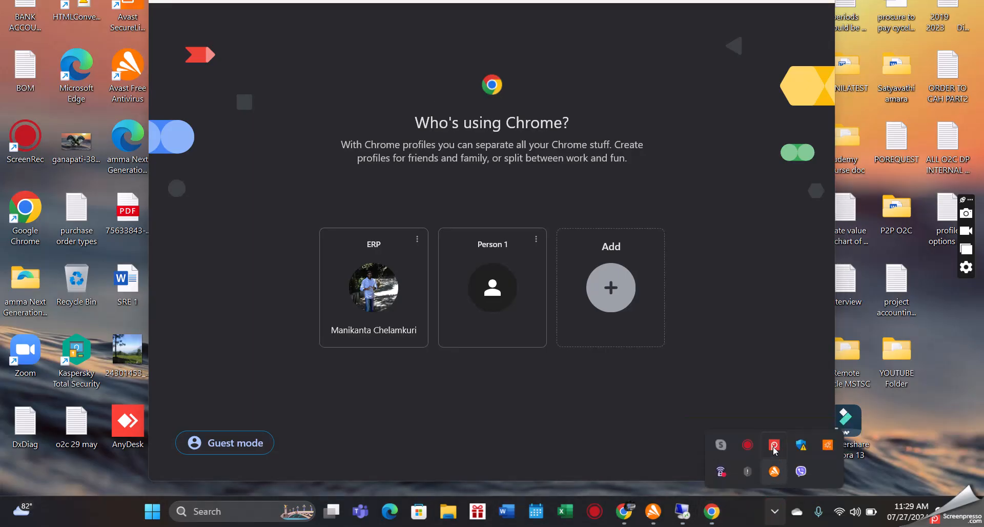
left_click(774, 444)
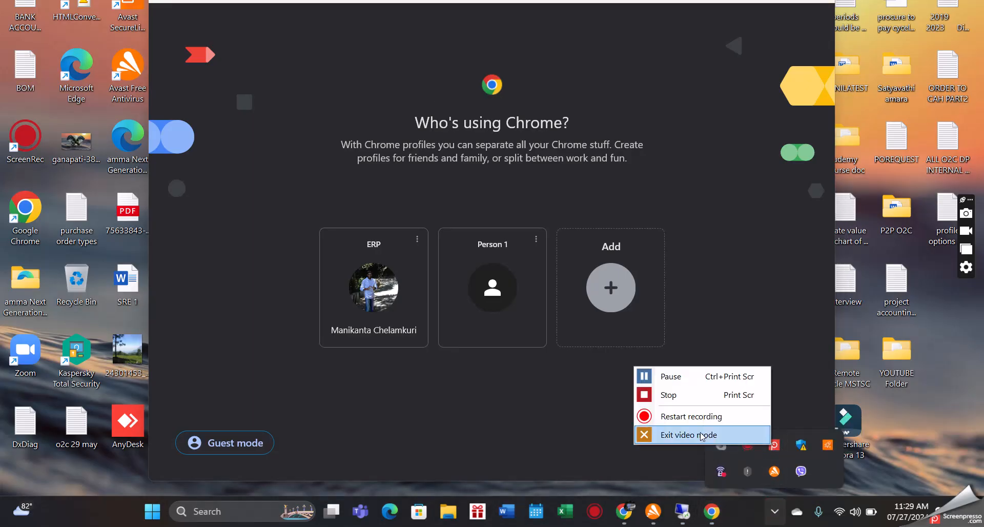
left_click(668, 399)
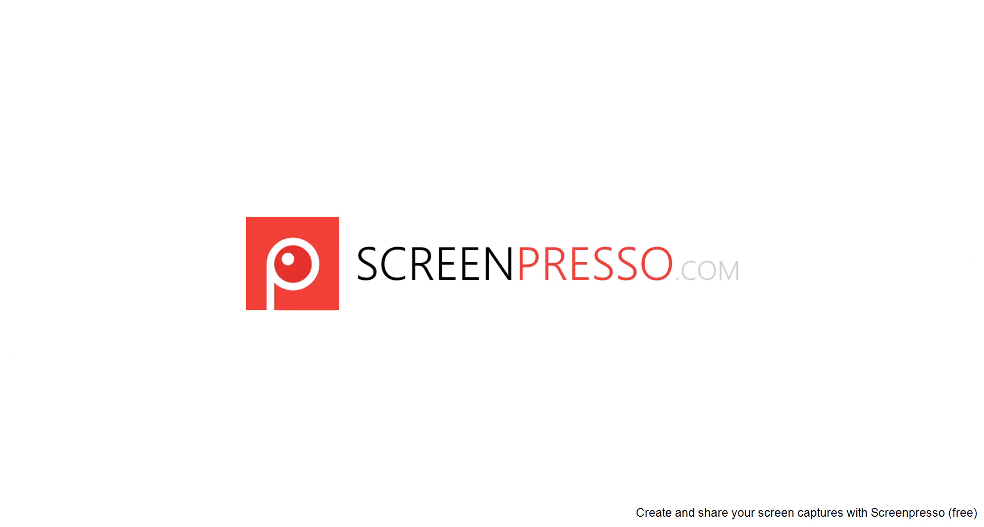